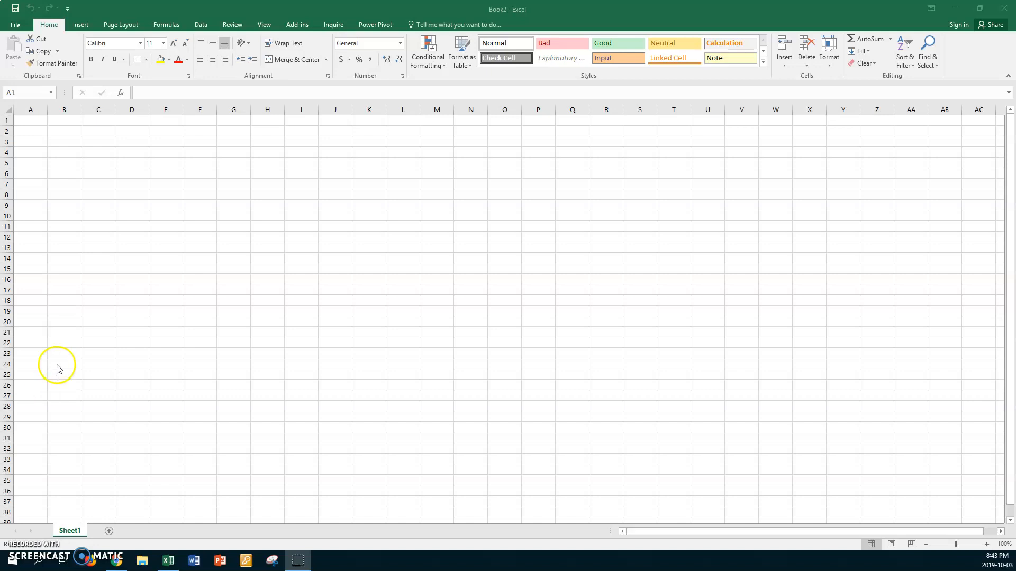
Open the workbook "xx Dunkirk1 Payroll" from CLASSES V Drive > PC > Teaching Documents PC on the data (D:) drive.
left_click(16, 26)
left_click(122, 201)
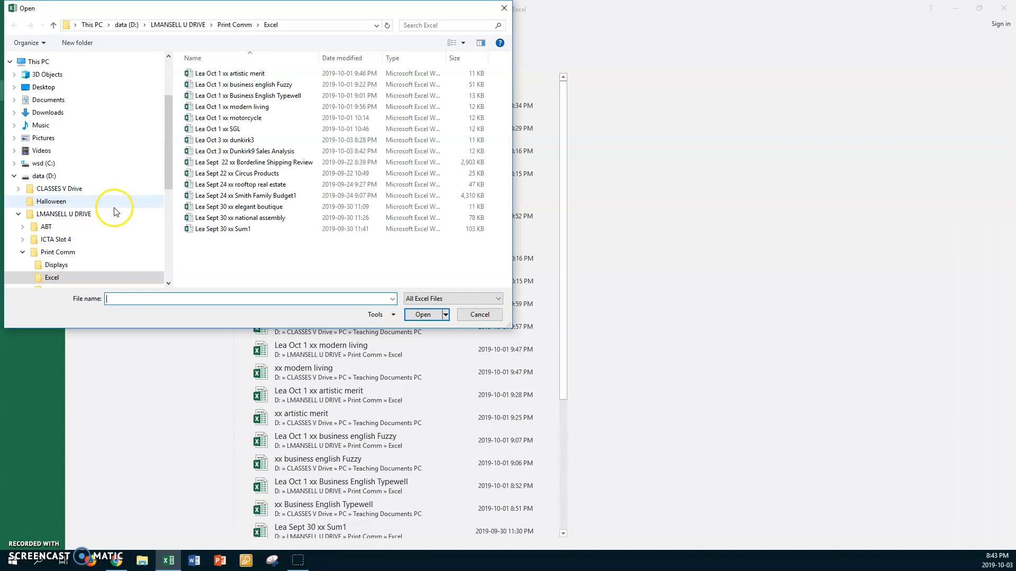
left_click(59, 190)
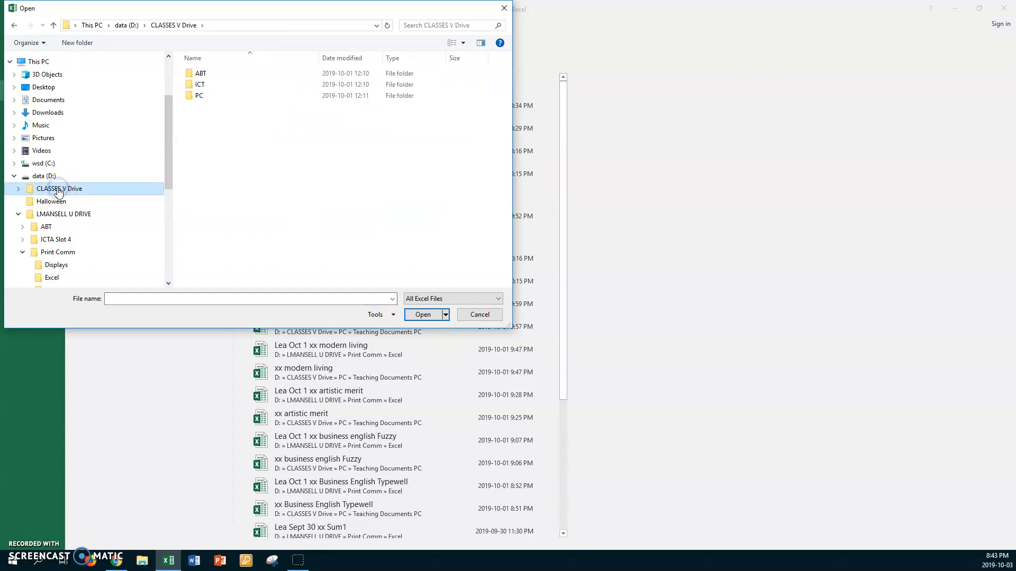
double_click(191, 97)
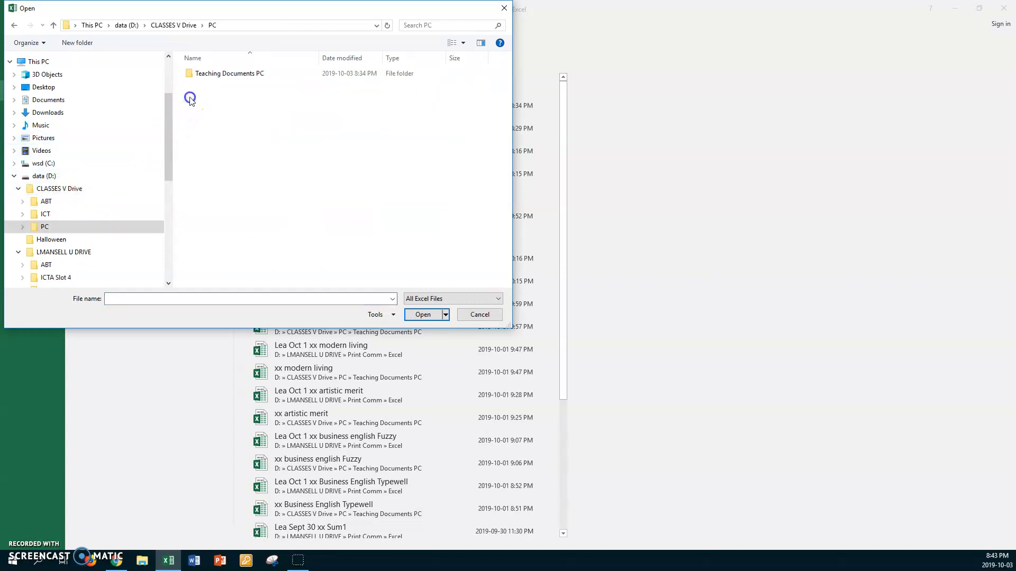
double_click(190, 74)
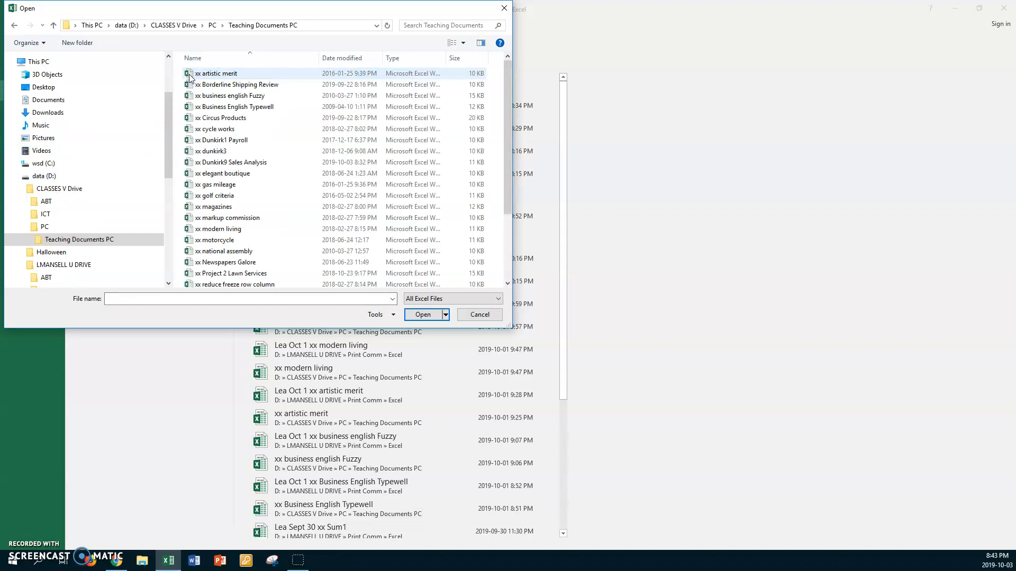
left_click(218, 139)
left_click(423, 314)
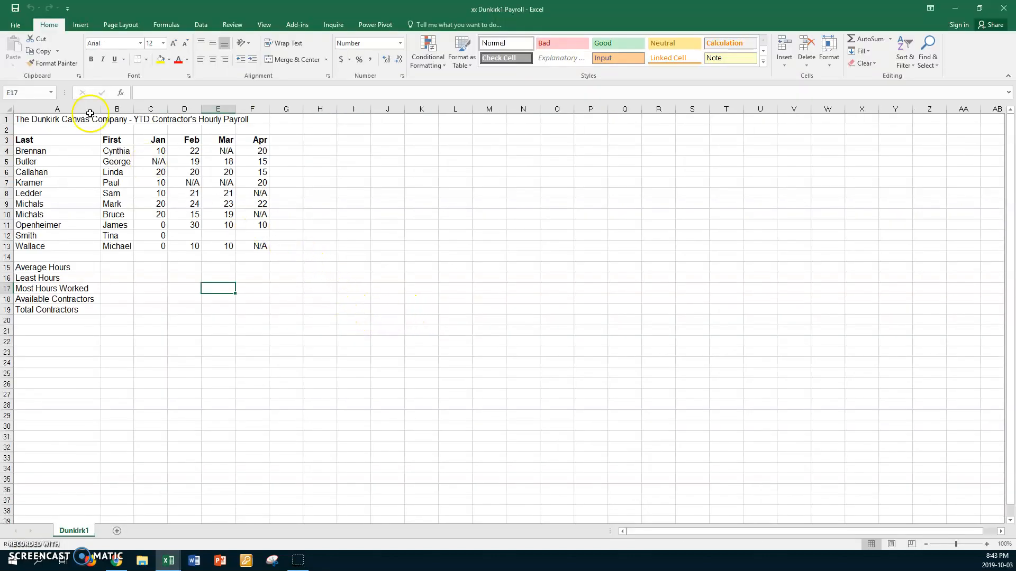
Start saving a copy of the workbook and choose the Print Comm > Excel folder in the personal U DRIVE folder.
left_click(16, 24)
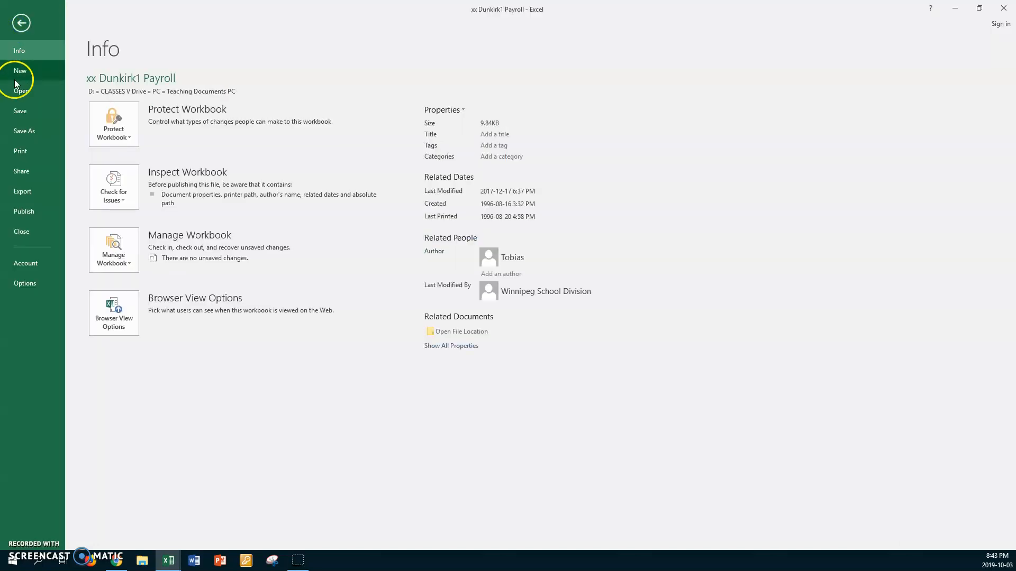
left_click(26, 130)
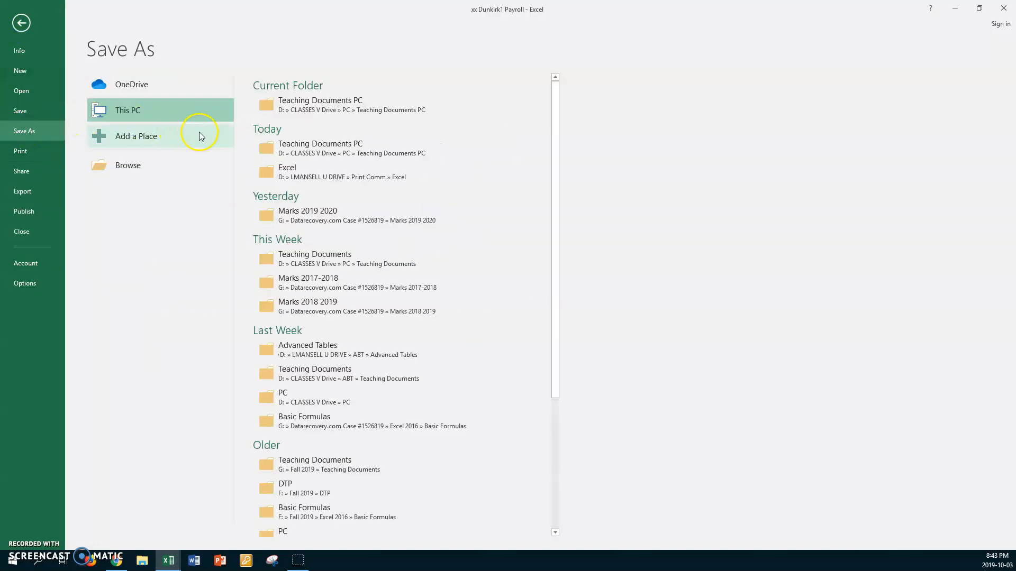
left_click(133, 167)
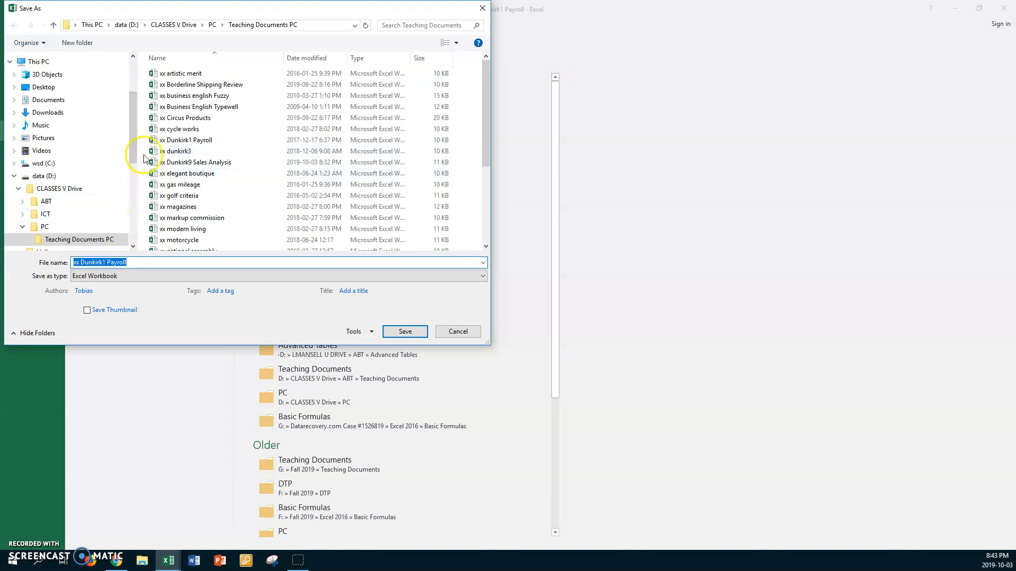
left_click_drag(134, 154, 135, 183)
left_click(83, 185)
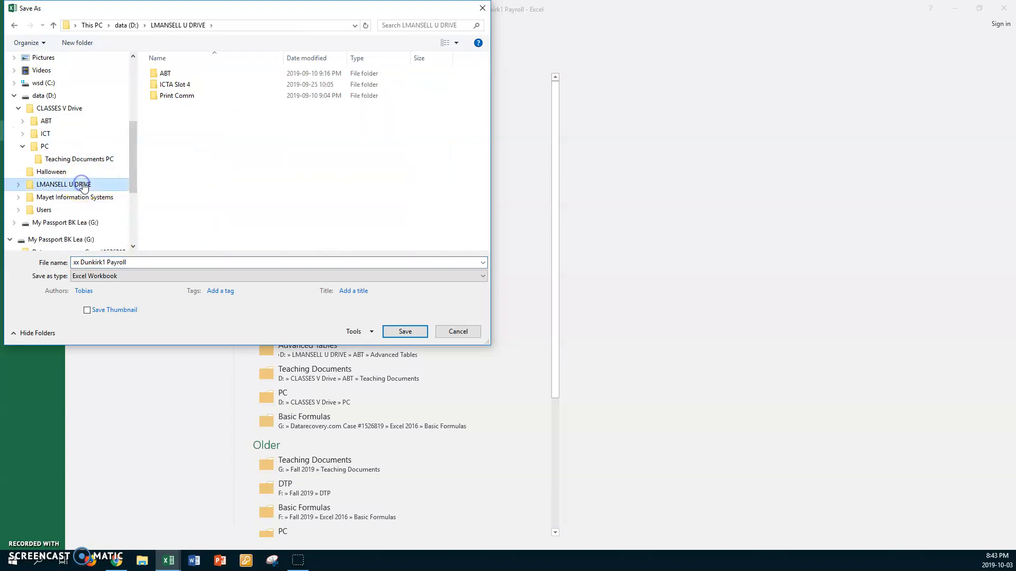
double_click(153, 96)
double_click(155, 85)
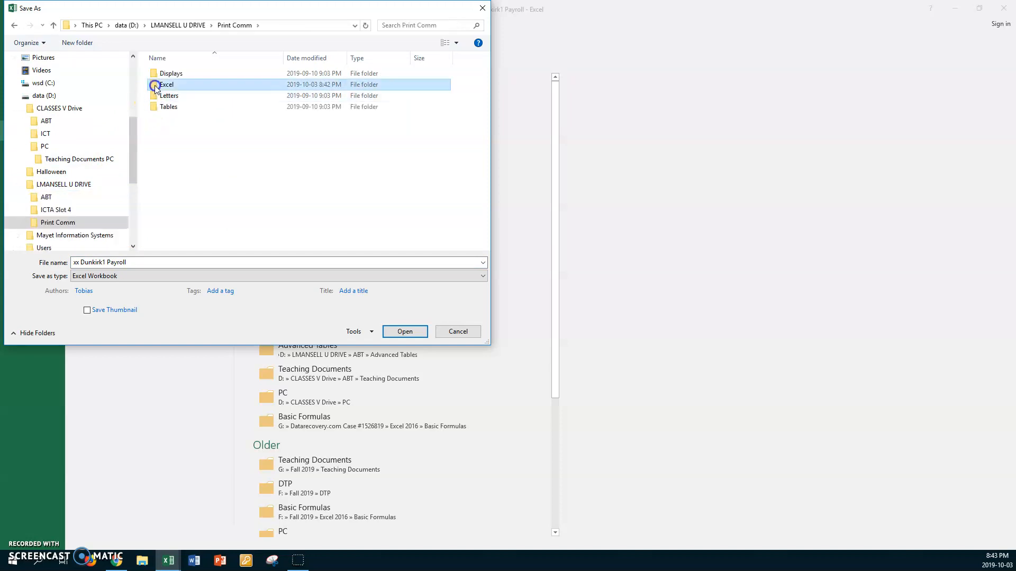
Prefix the existing file name with the owner's first name and "Oct 3", and save the copy.
left_click(152, 262)
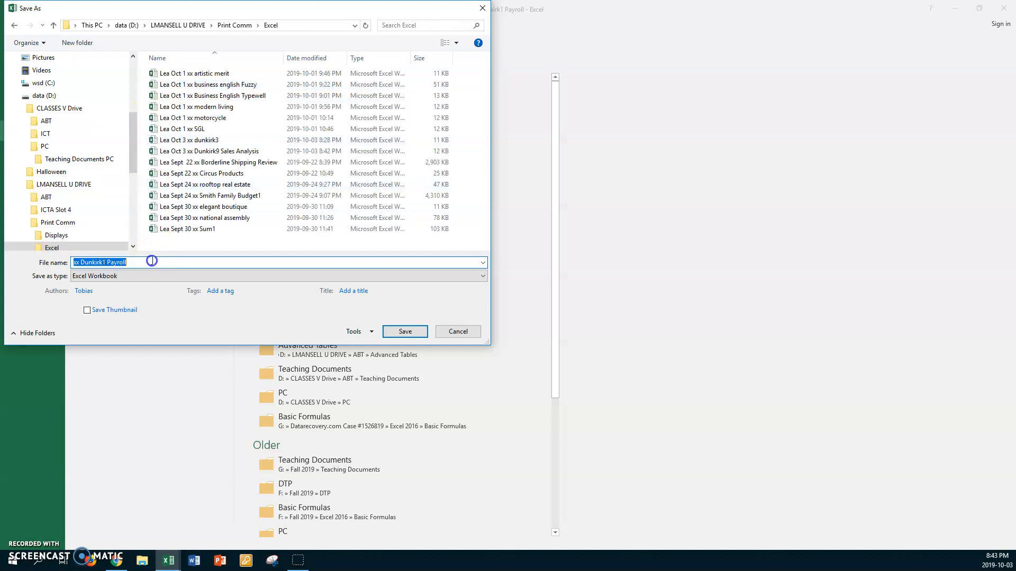
key("Home")
type("Lea Oc")
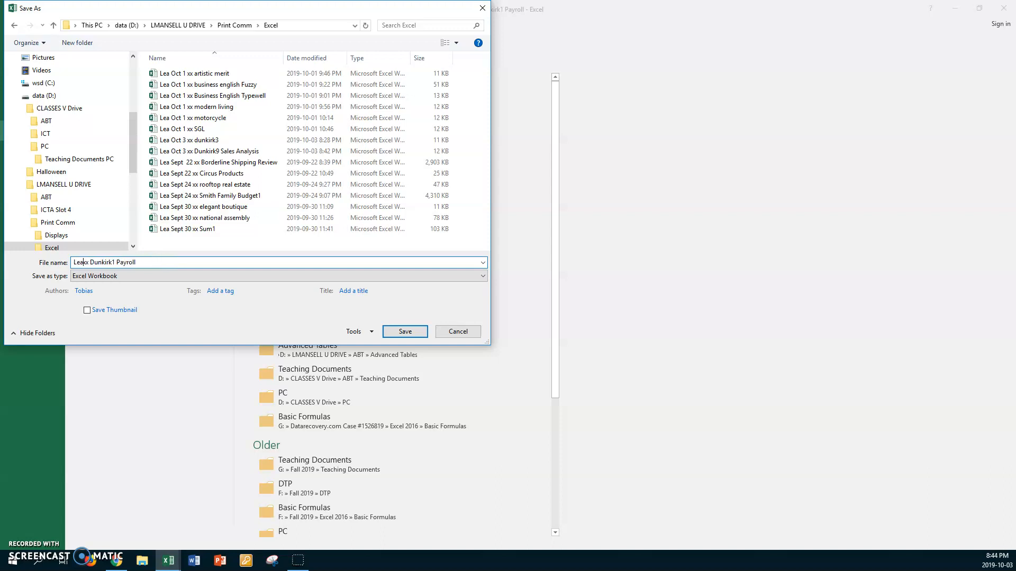
type("t 3")
left_click(405, 331)
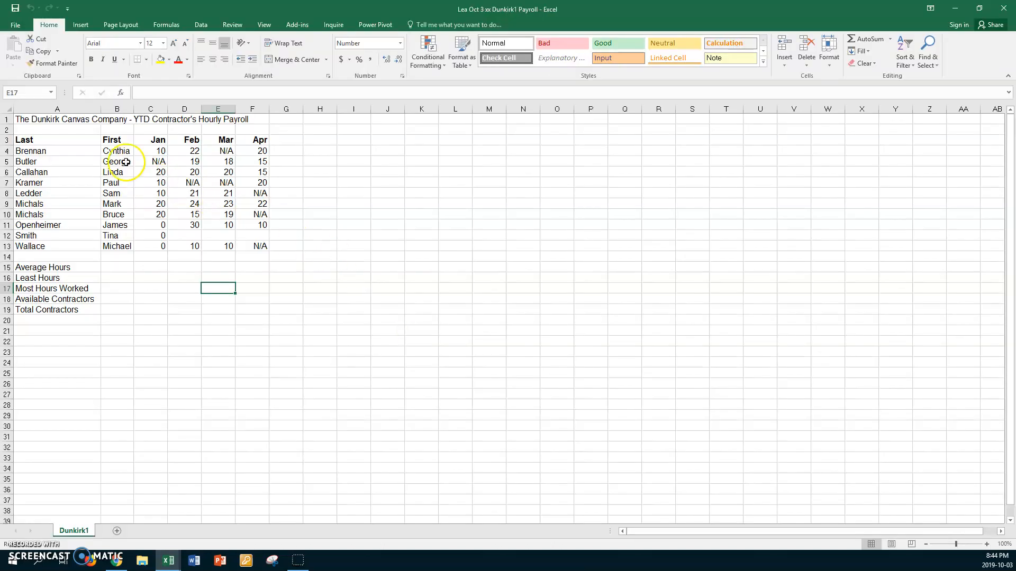
Set the font of cells A1:J23 to Calibri, size 12.
left_click(85, 120)
left_click(34, 120)
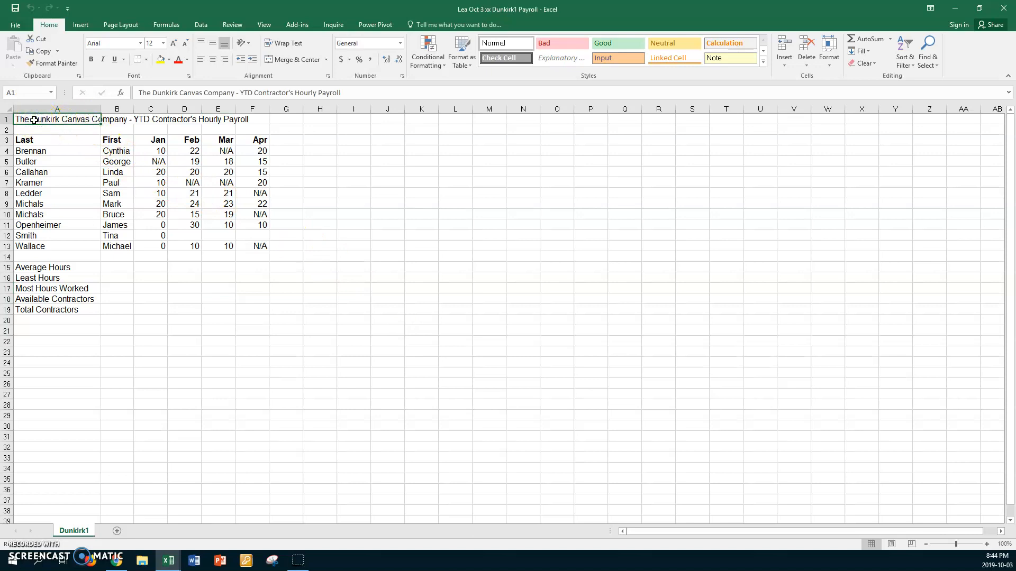
left_click(386, 352, "shift")
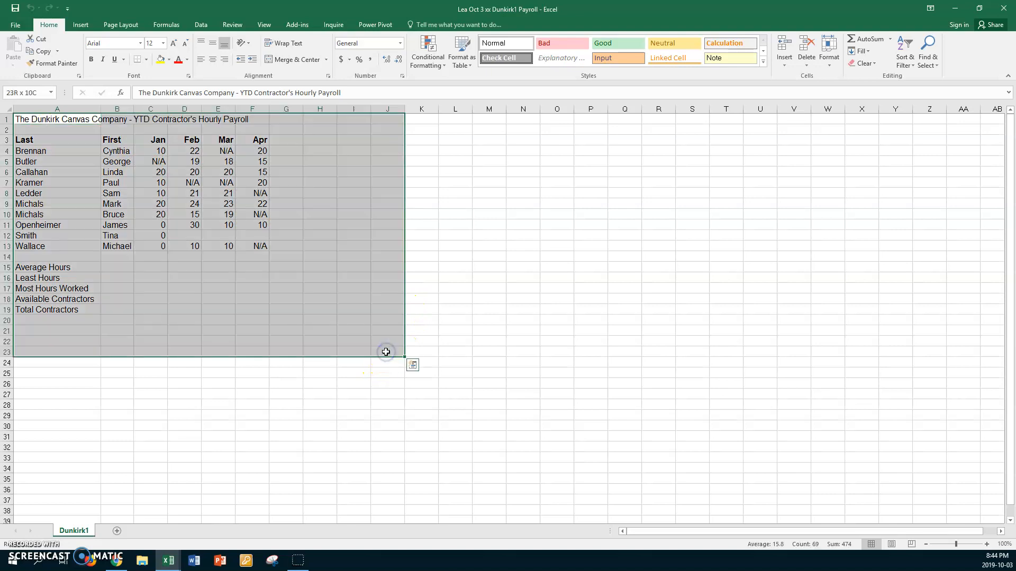
left_click(140, 44)
left_click(110, 84)
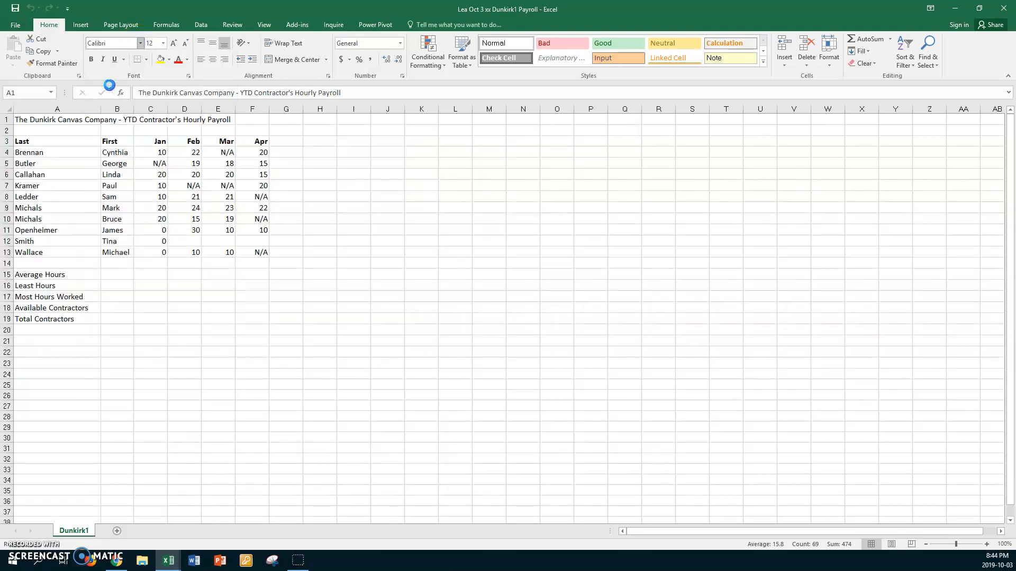
left_click(162, 43)
left_click(151, 95)
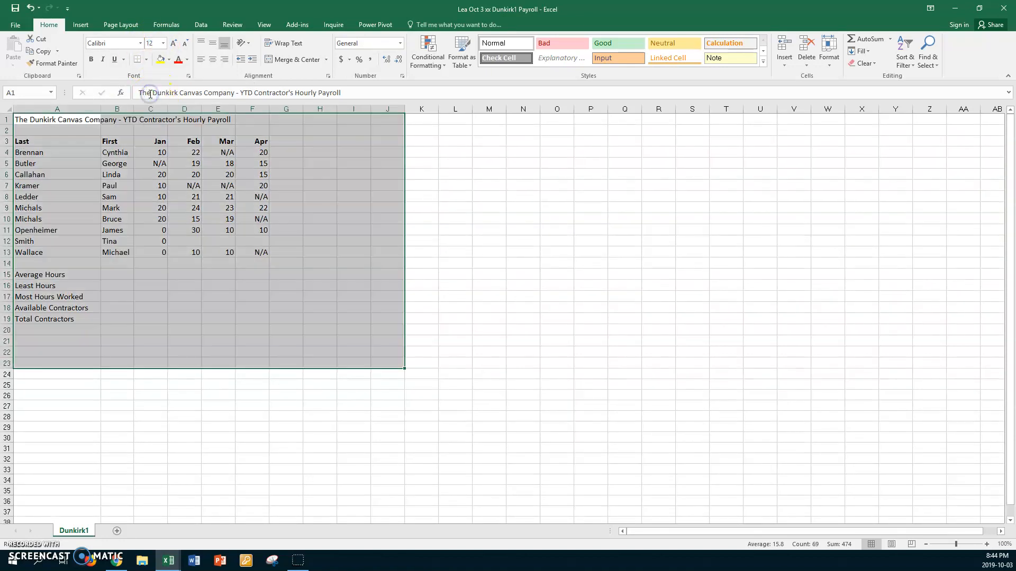
Set the worksheet's zoom to a custom 140% and deselect the range.
left_click(263, 25)
left_click(214, 50)
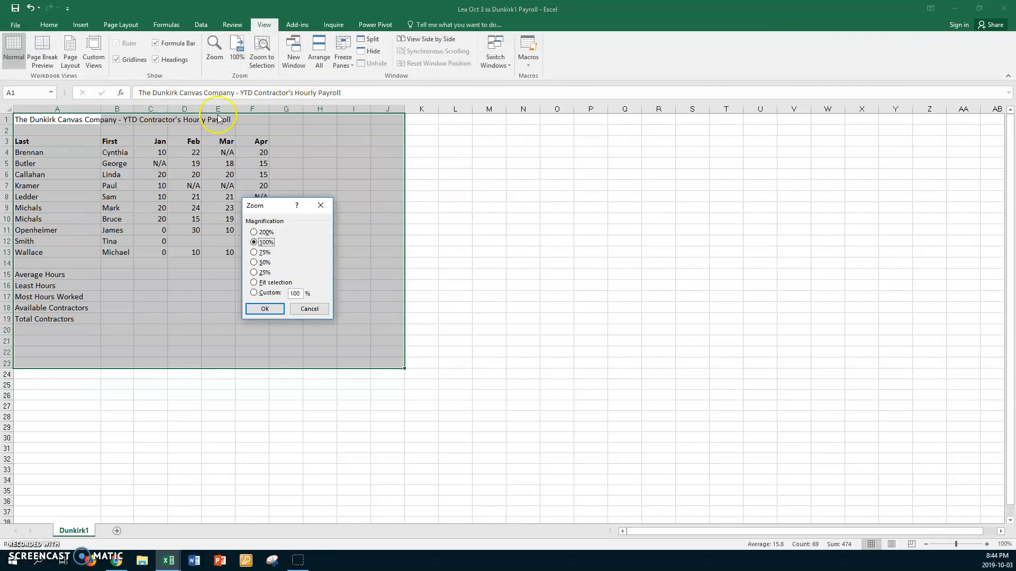
left_click(276, 293)
key("Return")
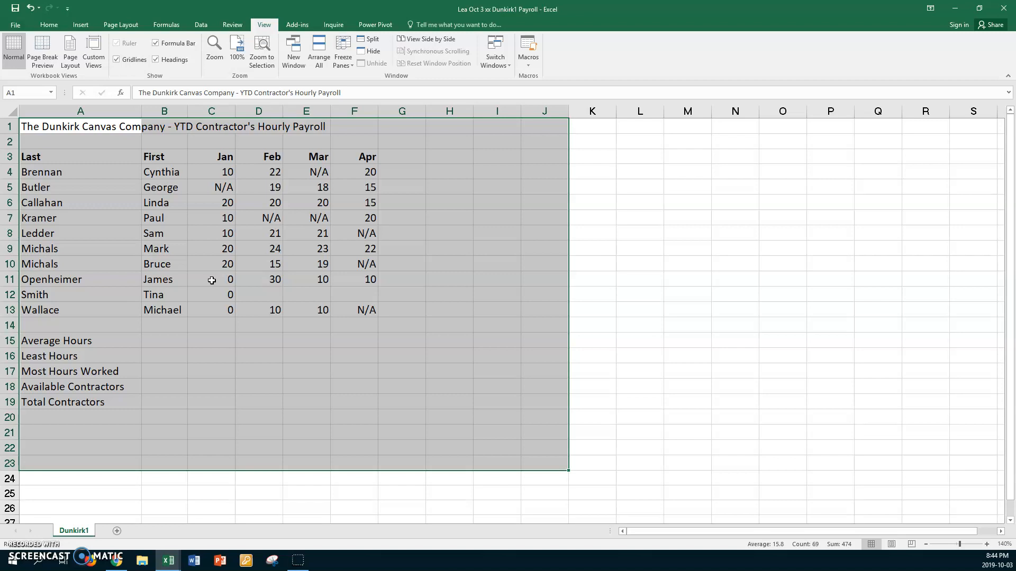
left_click(263, 297)
Enter the formula =AVERAGE(C4:C13) in C15 for January's average hours.
left_click(207, 340)
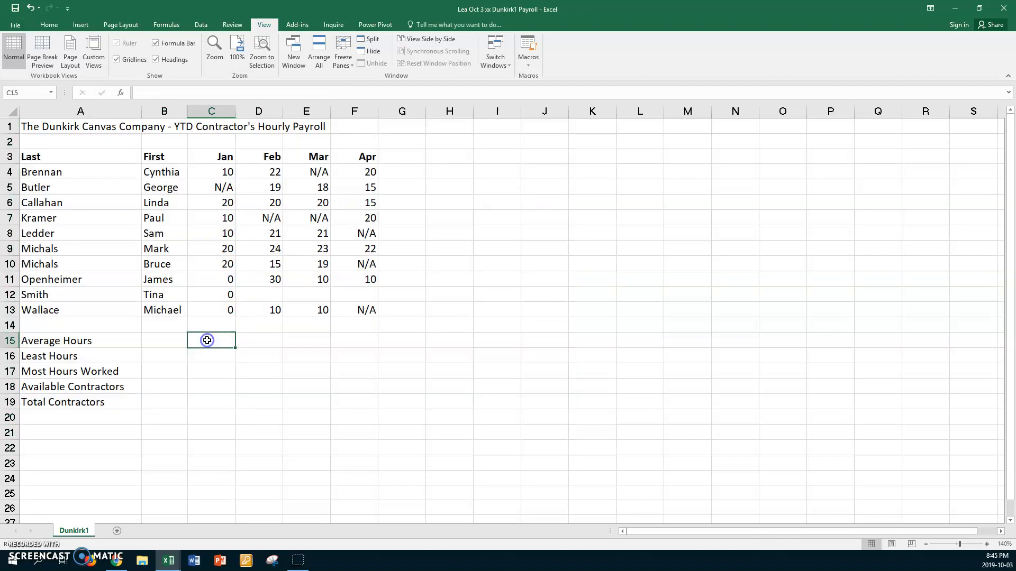
type("=a")
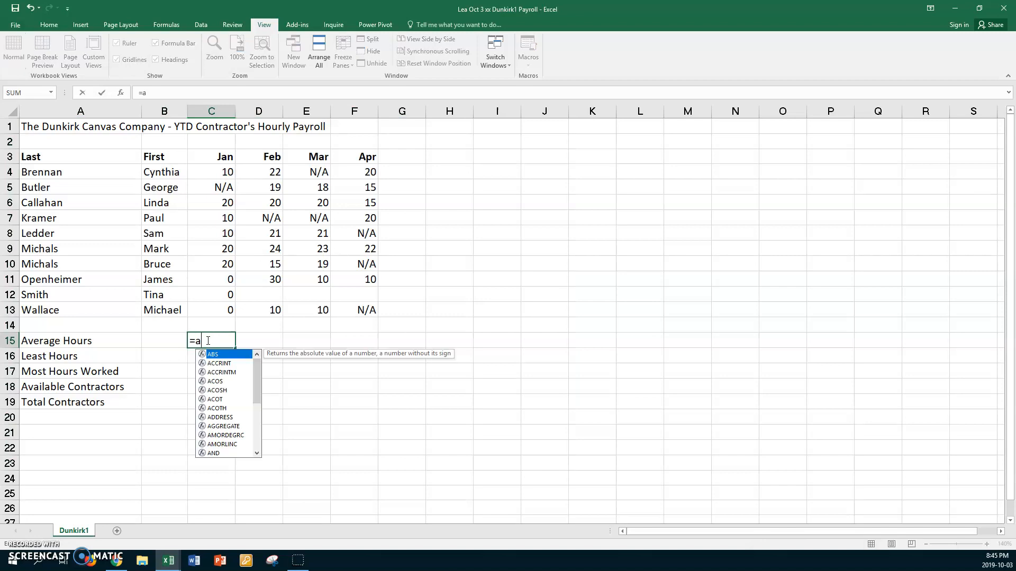
type("verage(")
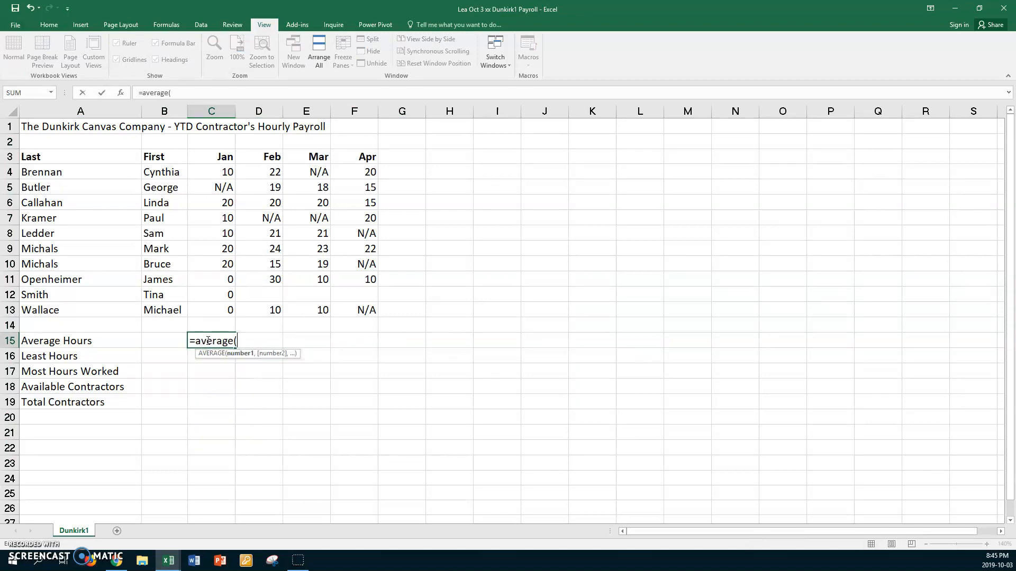
left_click_drag(211, 168, 205, 303)
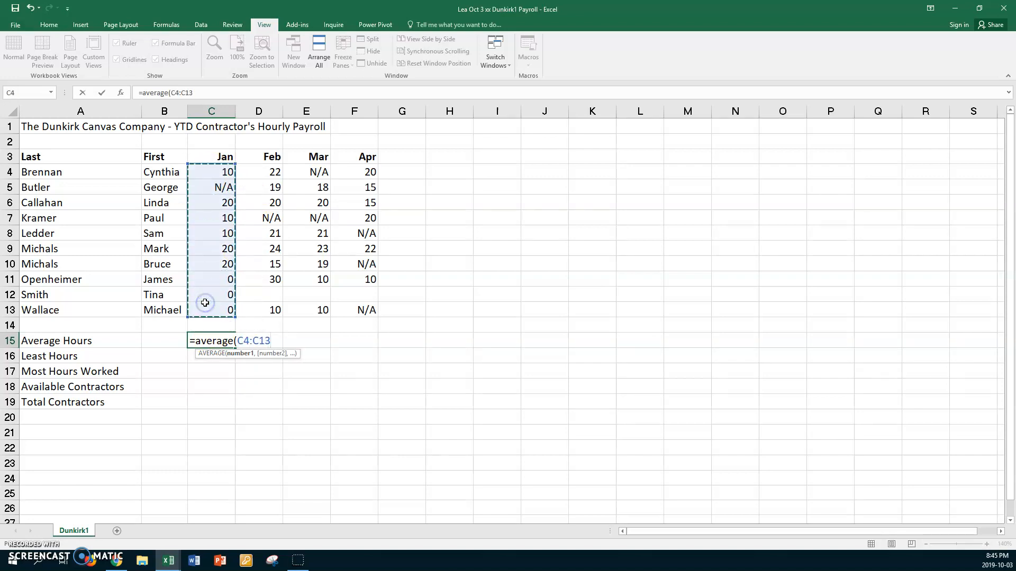
key("Return")
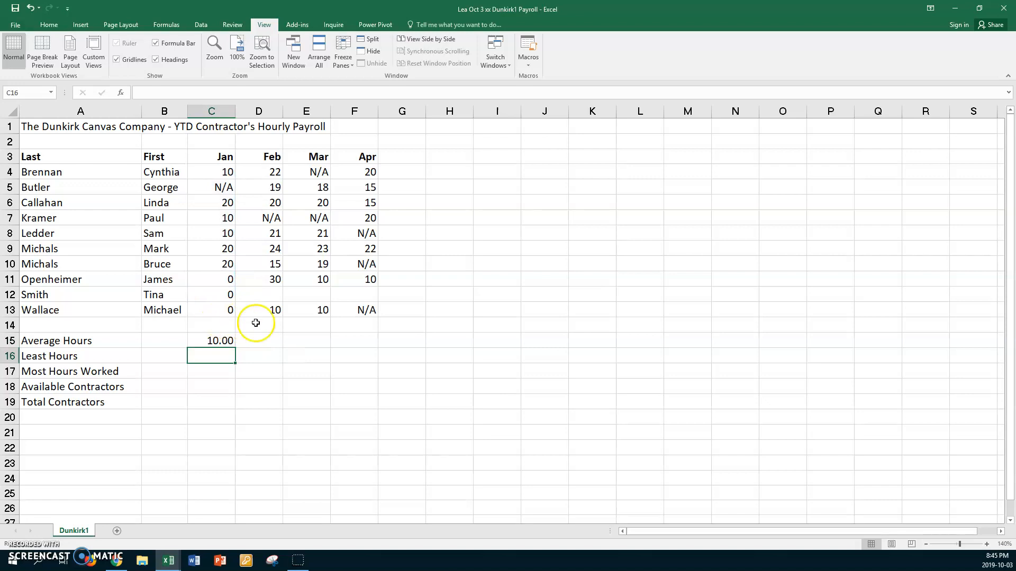
Copy the average formula from C15 across to F15 for February through April.
left_click(202, 340)
left_click(231, 349)
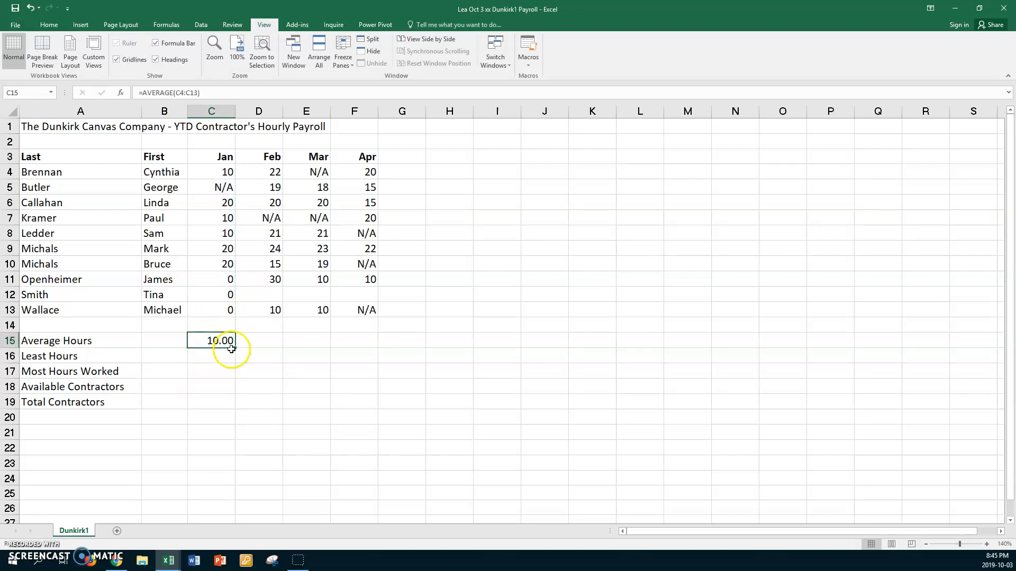
left_click_drag(236, 347, 361, 344)
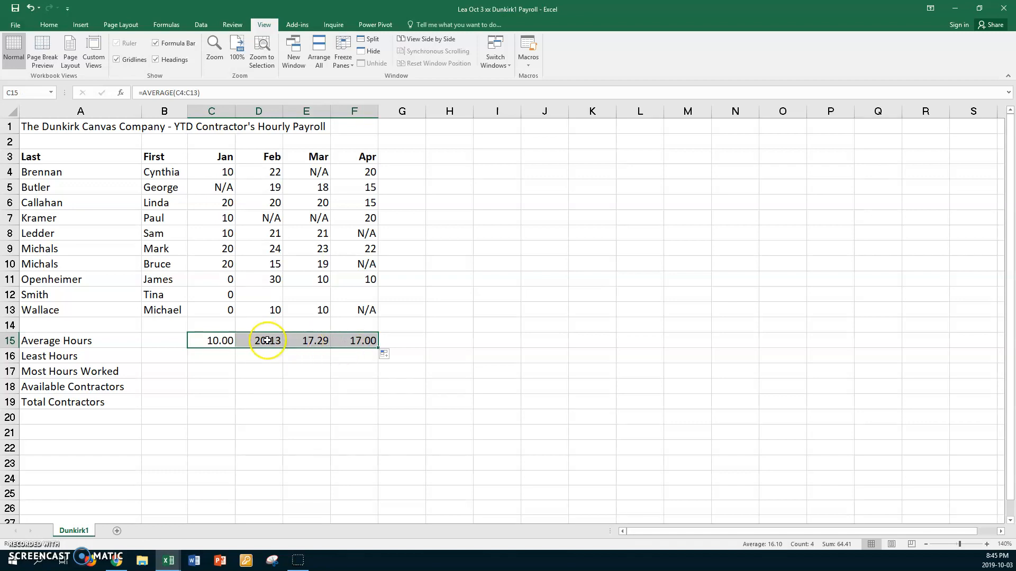
Show the sheet's formulas, check the cell ranges of the averages in D15 to F15, and switch back to displaying values.
key("ctrl+grave")
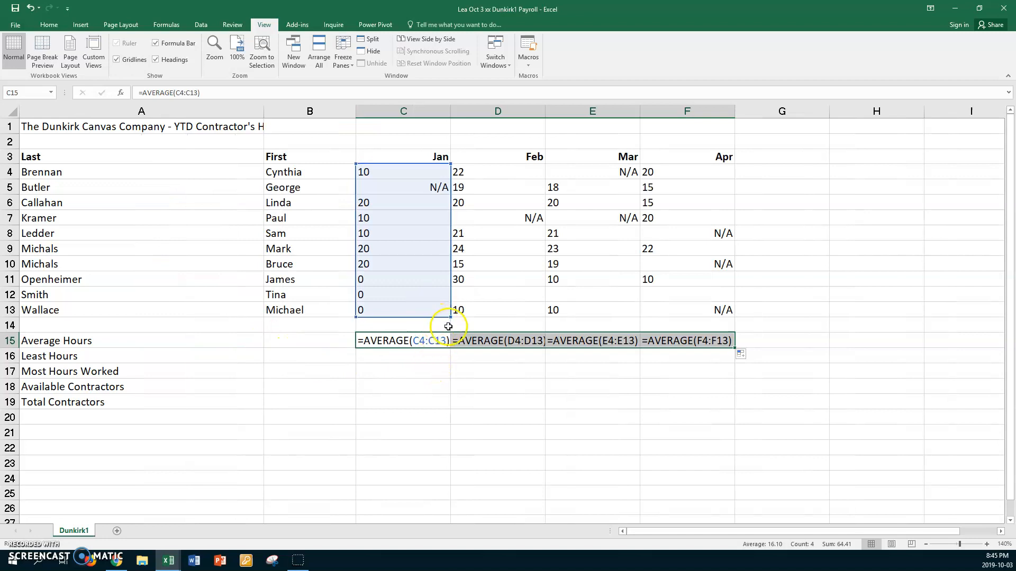
left_click(506, 340)
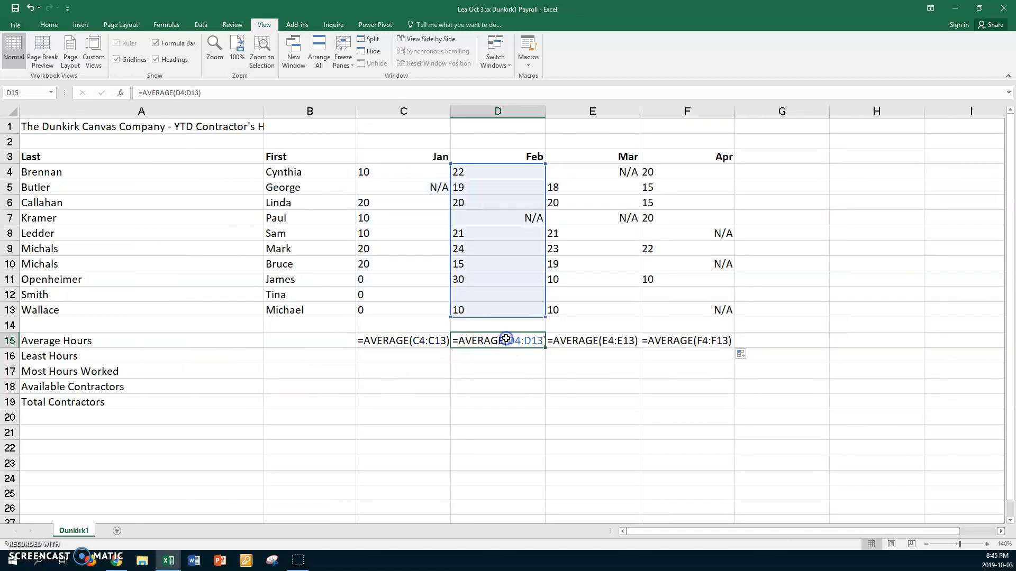
left_click(596, 343)
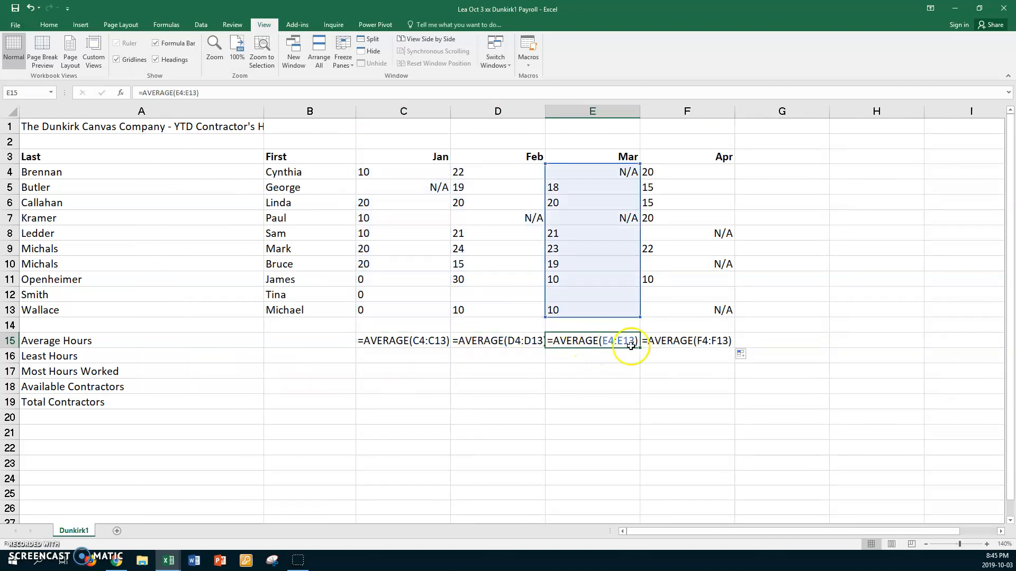
left_click(665, 342)
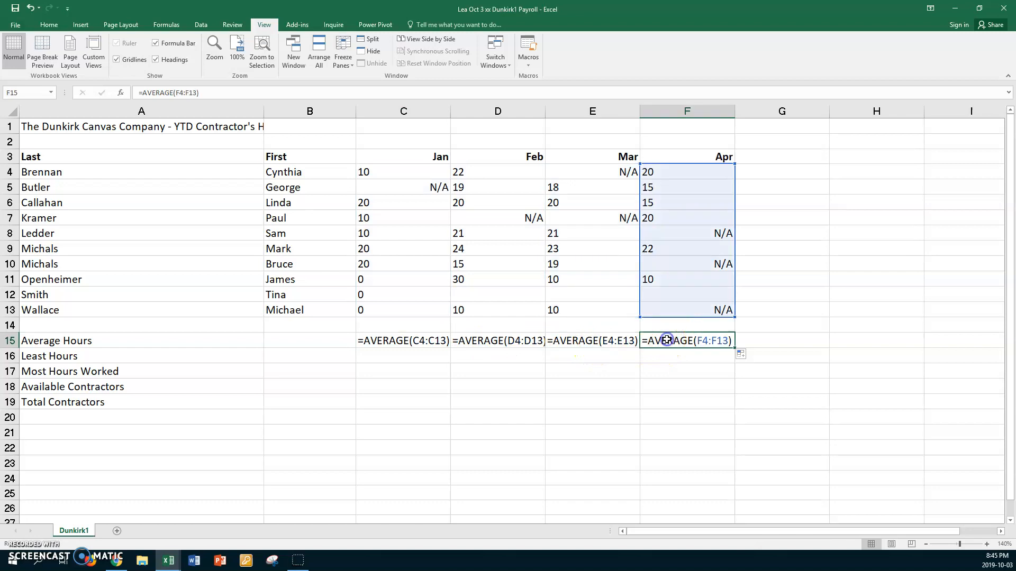
left_click(373, 357)
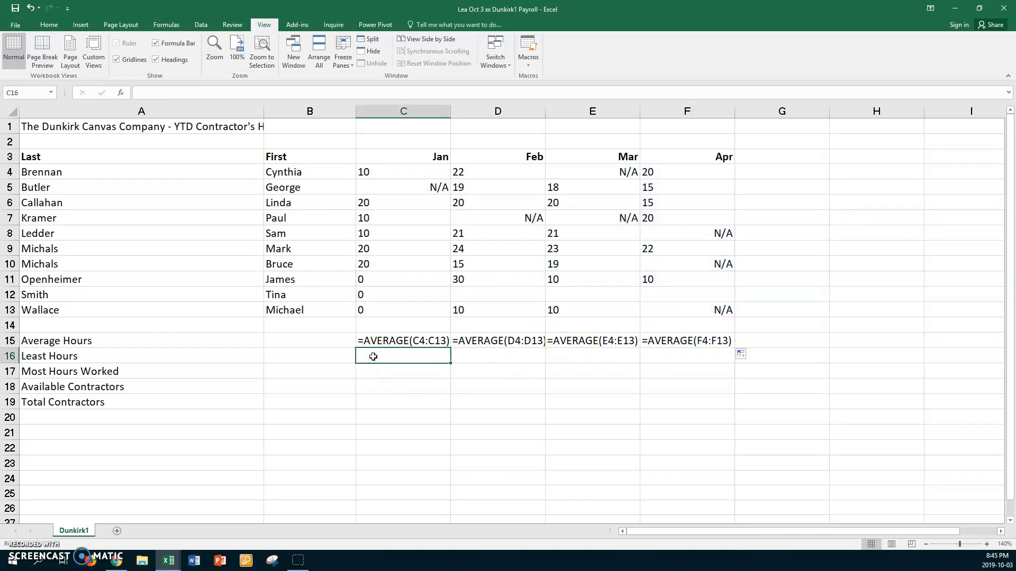
key("ctrl+grave")
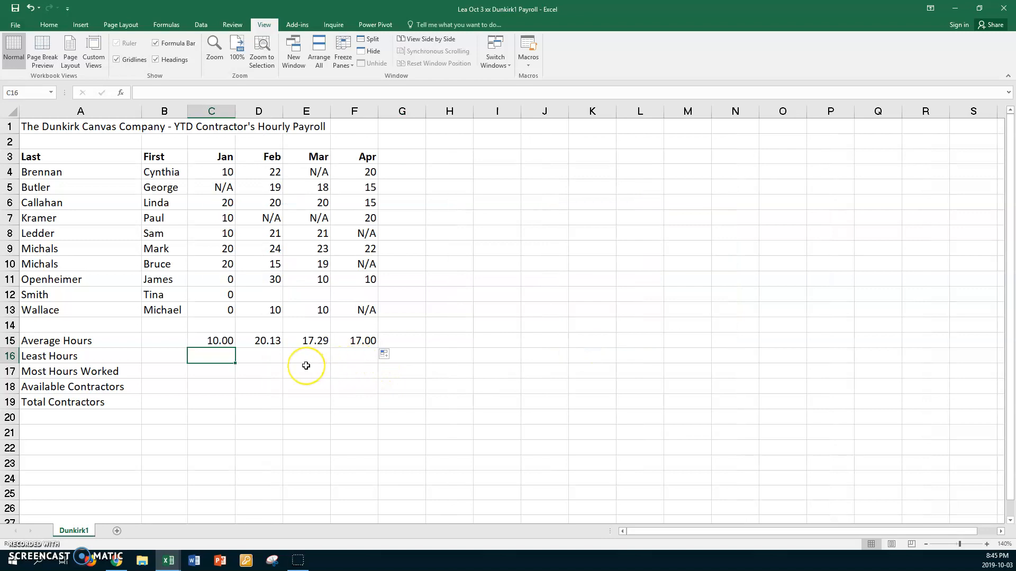
Enter =MIN(C4:C13) in C16 for January's least hours and copy it across to F16 for February through April.
type("=mi")
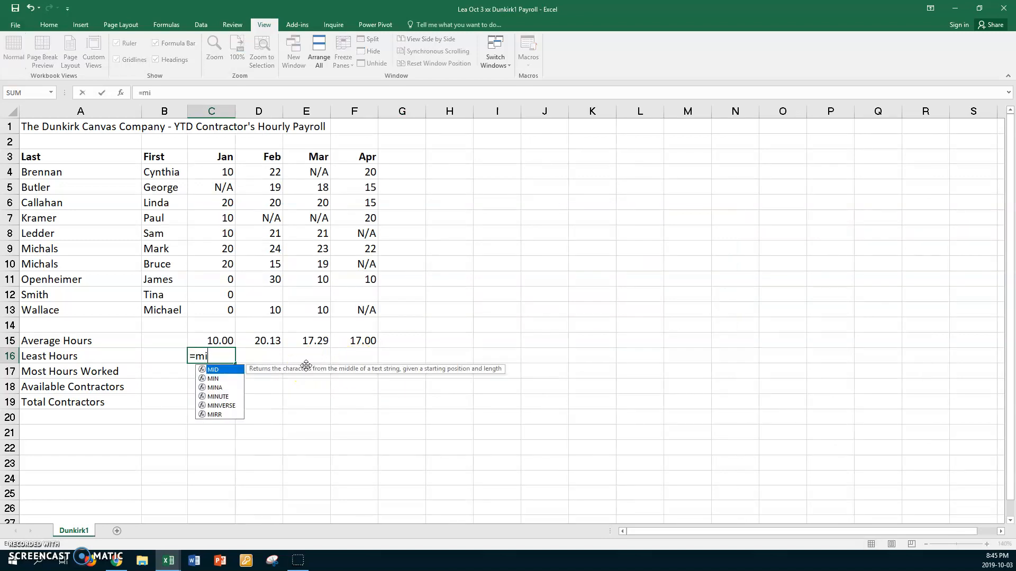
type("n(")
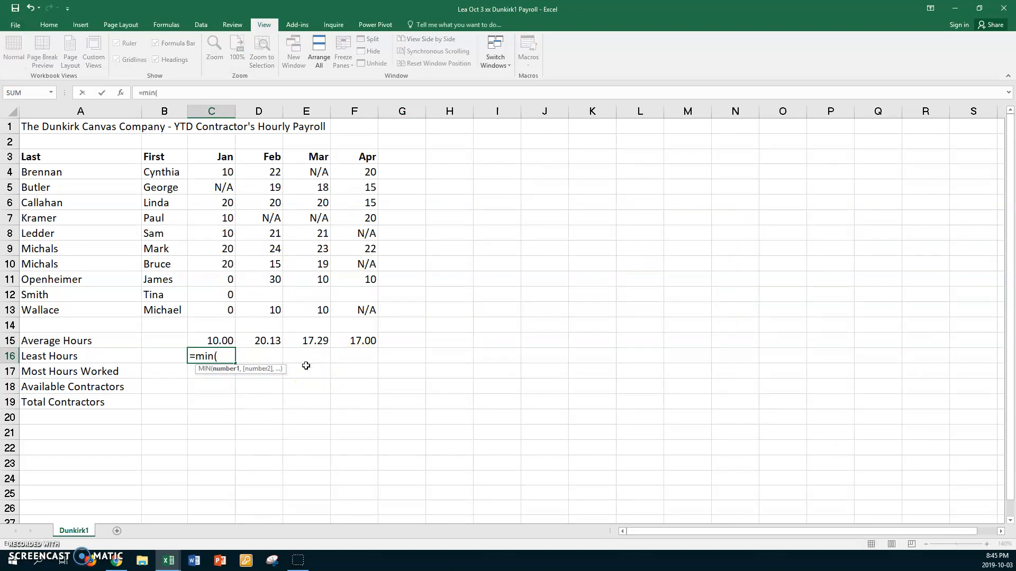
left_click_drag(220, 170, 214, 305)
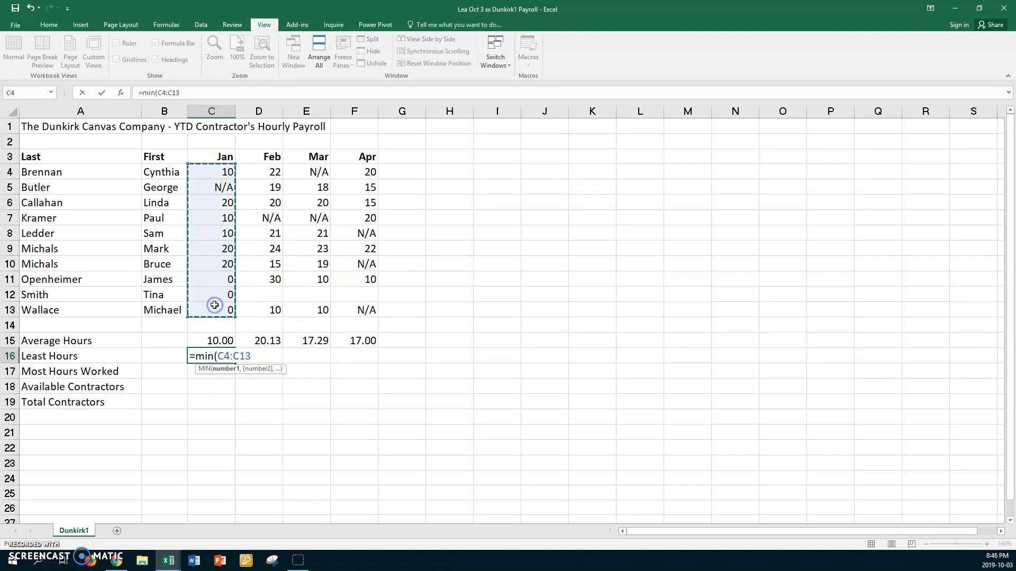
key("Return")
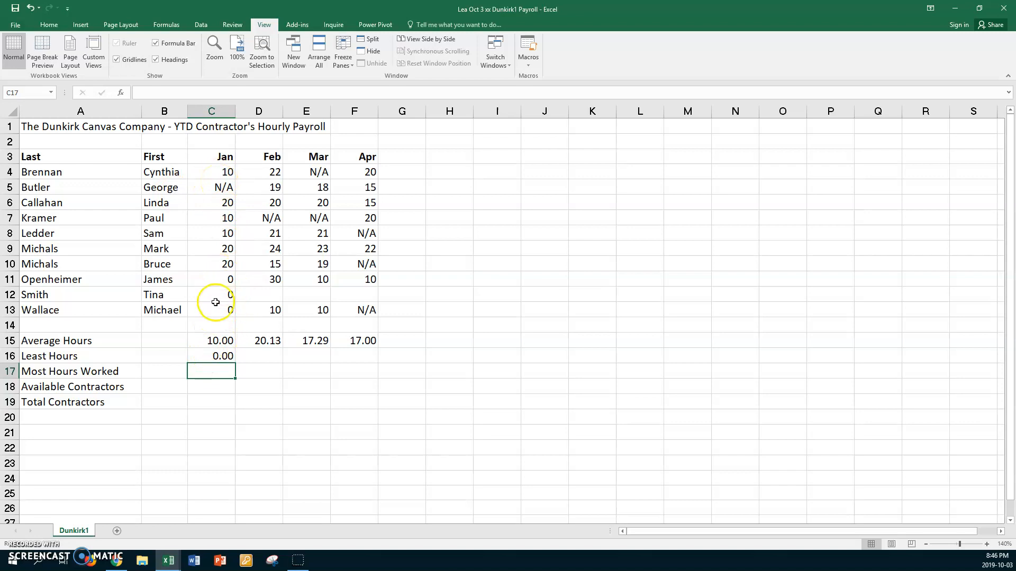
left_click(207, 356)
left_click_drag(235, 365, 372, 367)
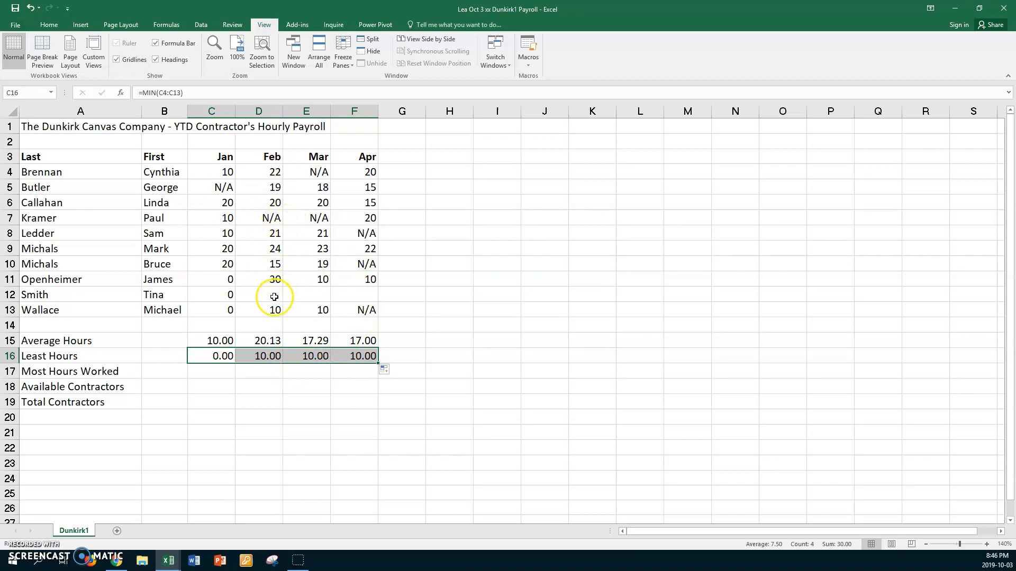
Enter =MAX(C4:C13) in C17 for January's most hours worked and copy it across to F17.
left_click(215, 374)
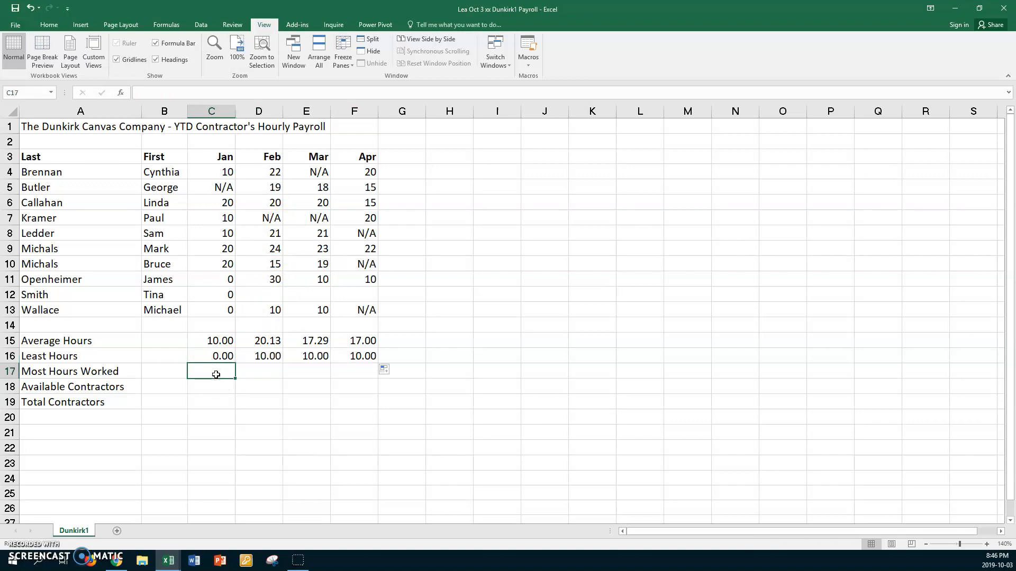
type("=")
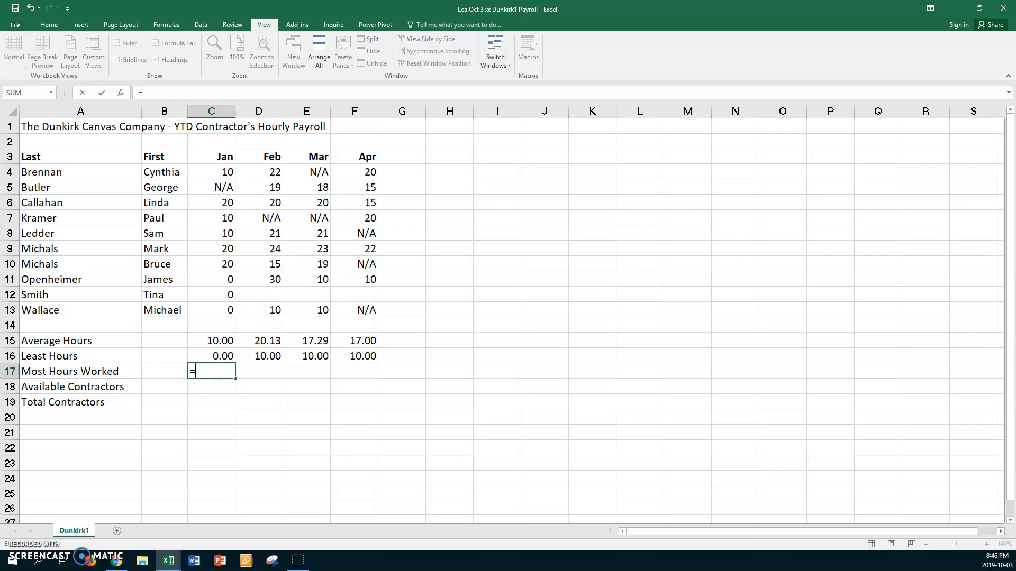
type("max")
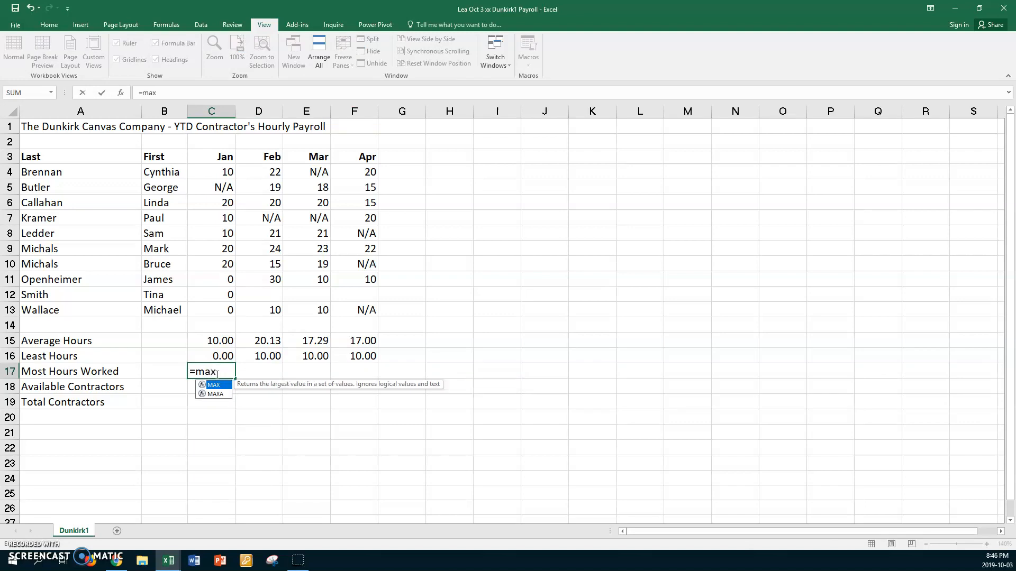
type("(")
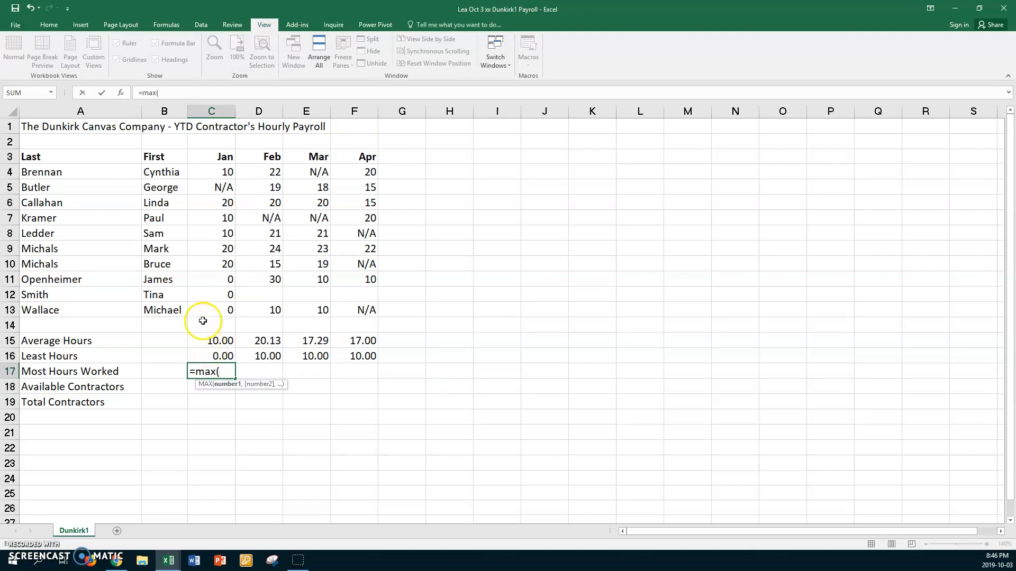
left_click_drag(211, 173, 202, 305)
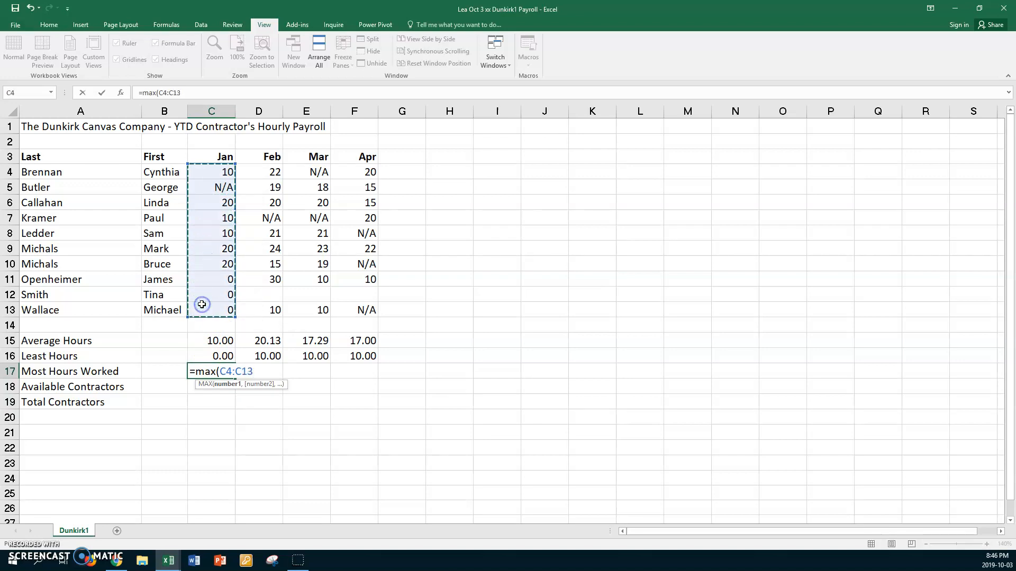
key("Return")
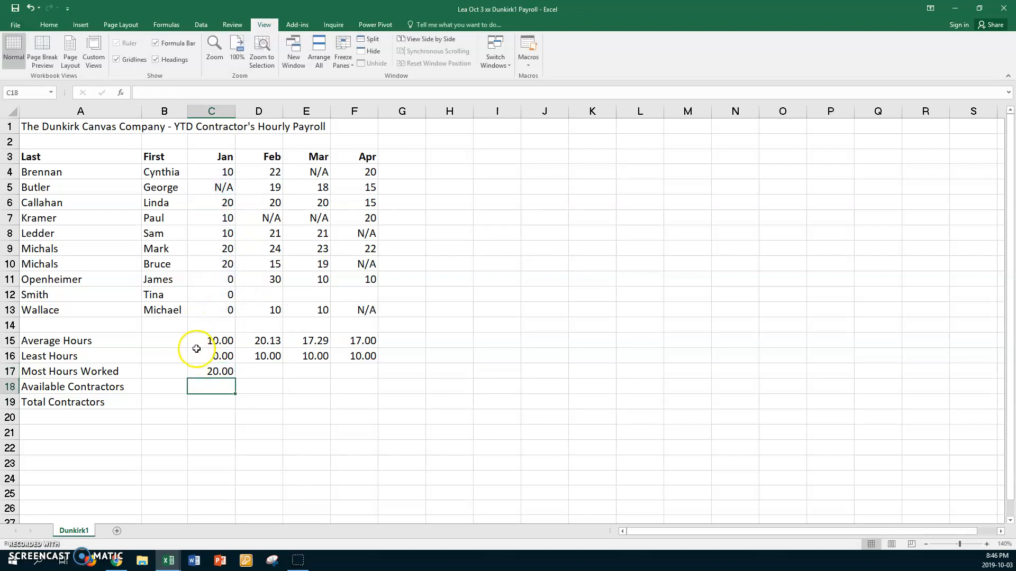
left_click(196, 371)
left_click_drag(236, 381, 365, 383)
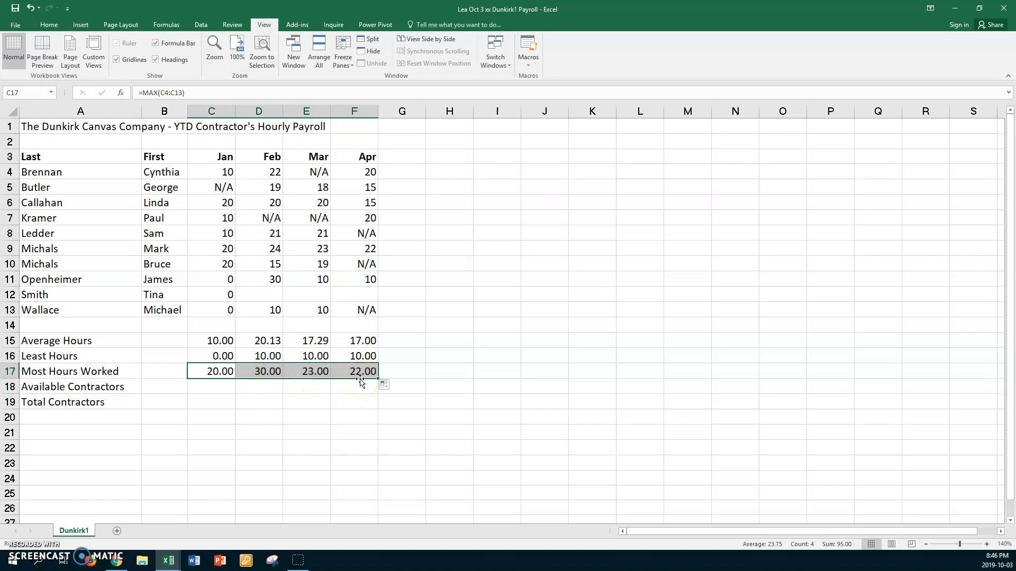
Enter =COUNT(C4:C13) in C18 for January's available contractors and copy it across to F18.
left_click(213, 391)
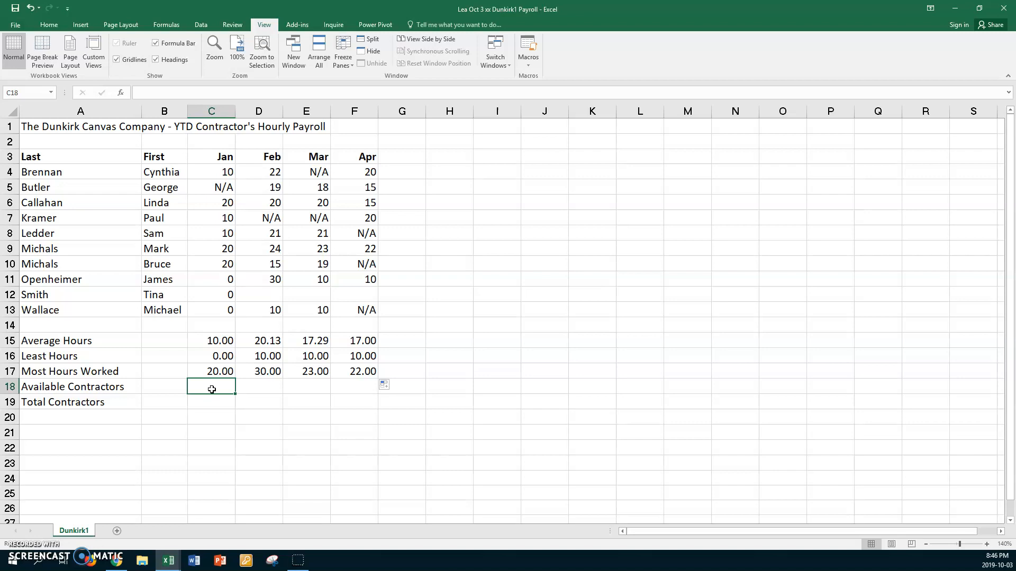
type("=")
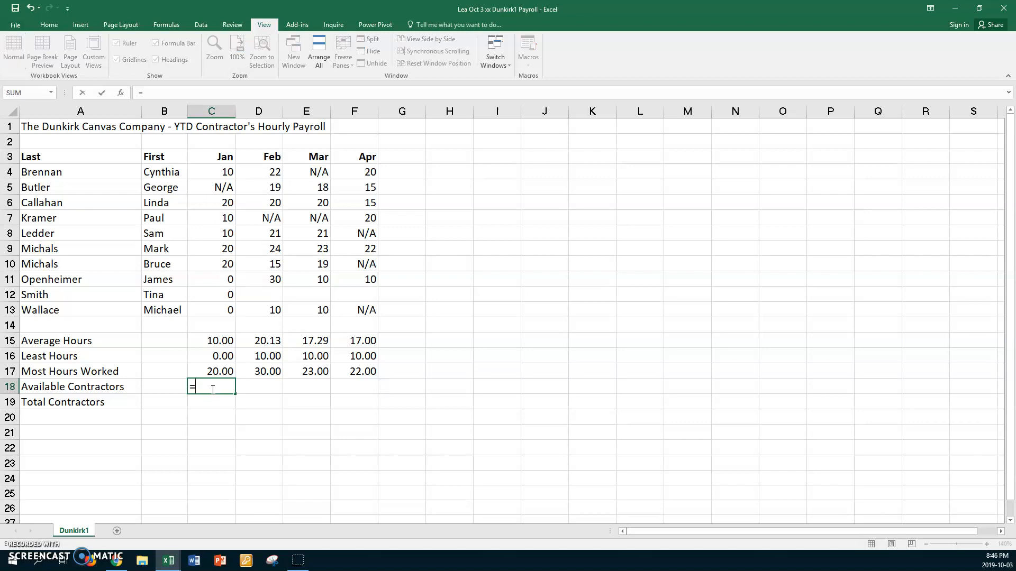
type("count(")
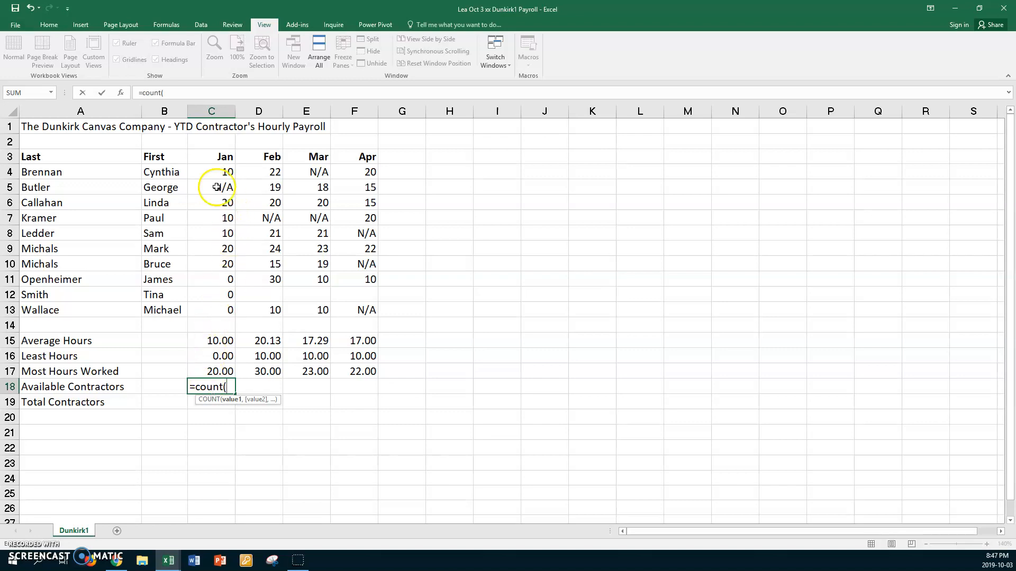
left_click_drag(210, 172, 210, 305)
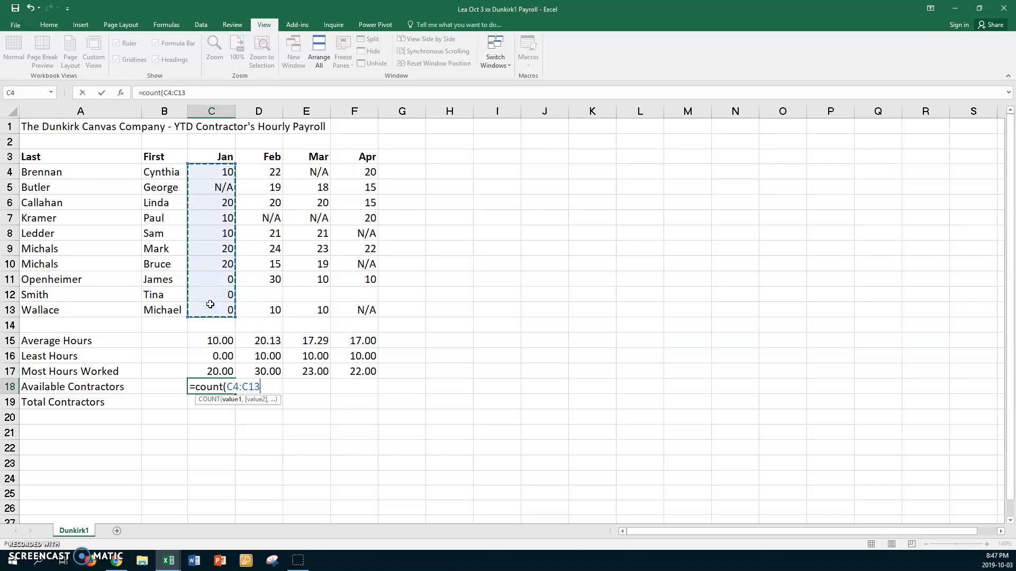
key("Return")
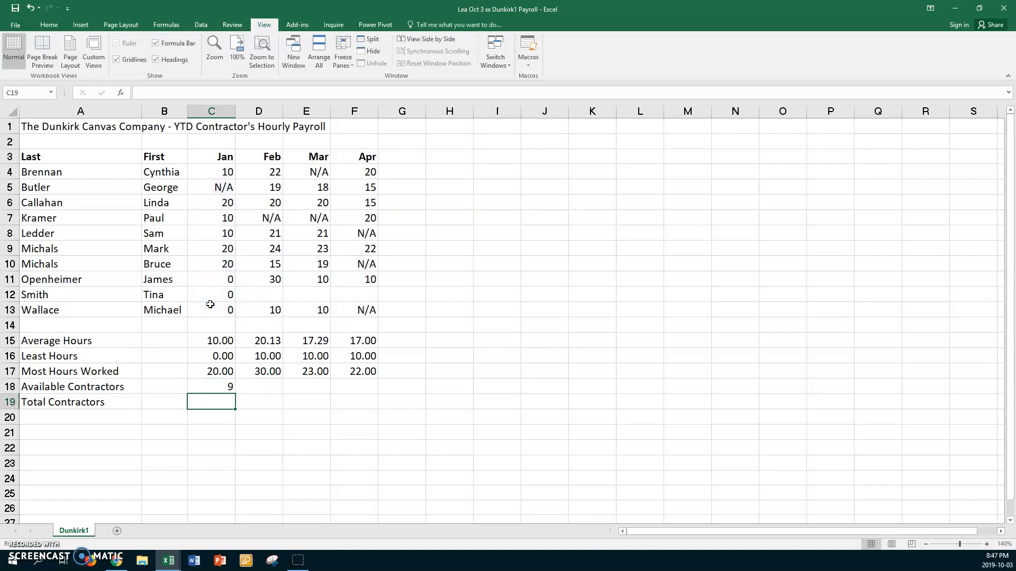
left_click(211, 387)
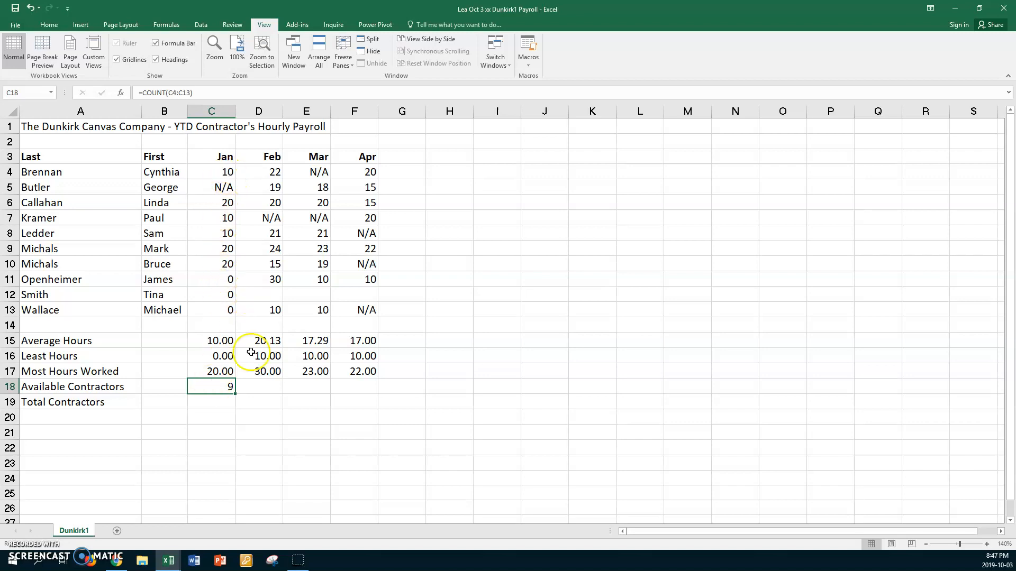
left_click_drag(235, 393, 371, 395)
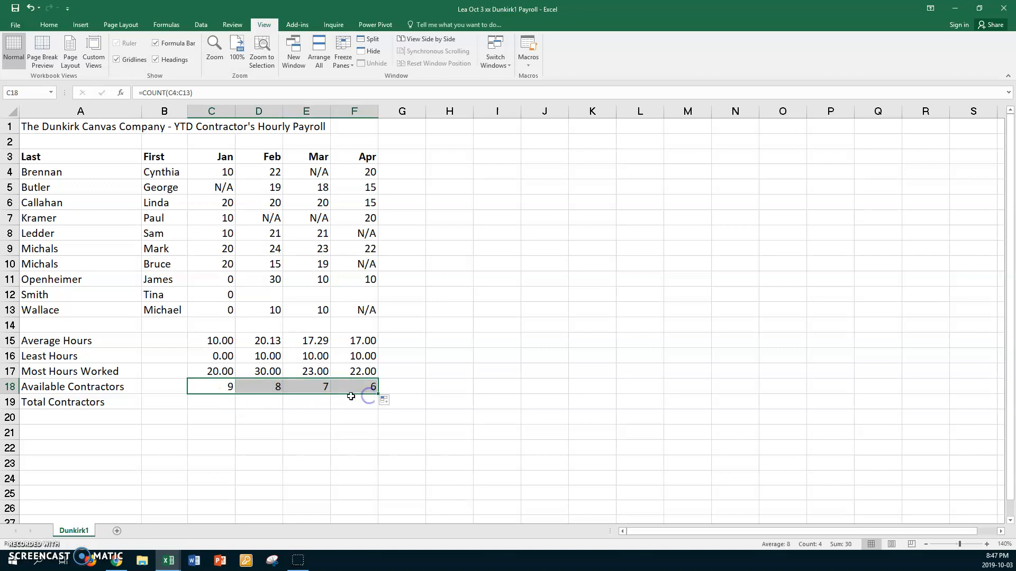
left_click(265, 387)
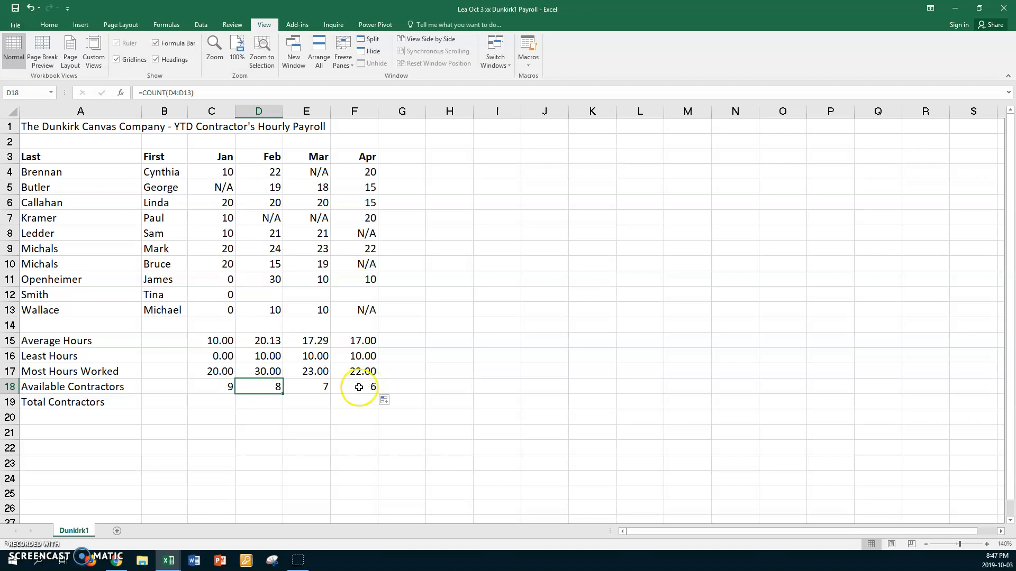
Enter =COUNTA(A4:A13) in B19 to count all contractors by last name.
left_click(168, 403)
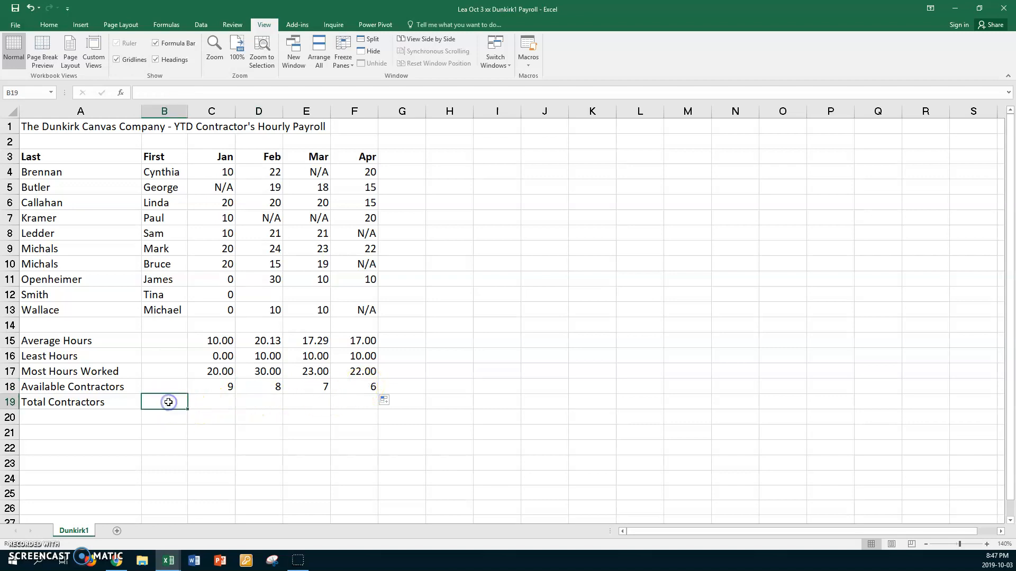
type("=count")
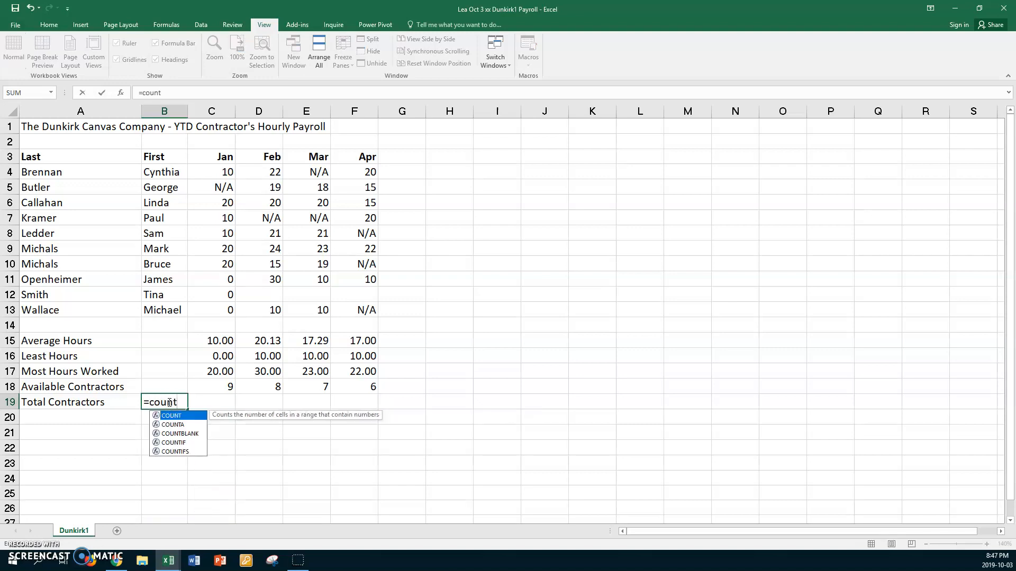
type("a(")
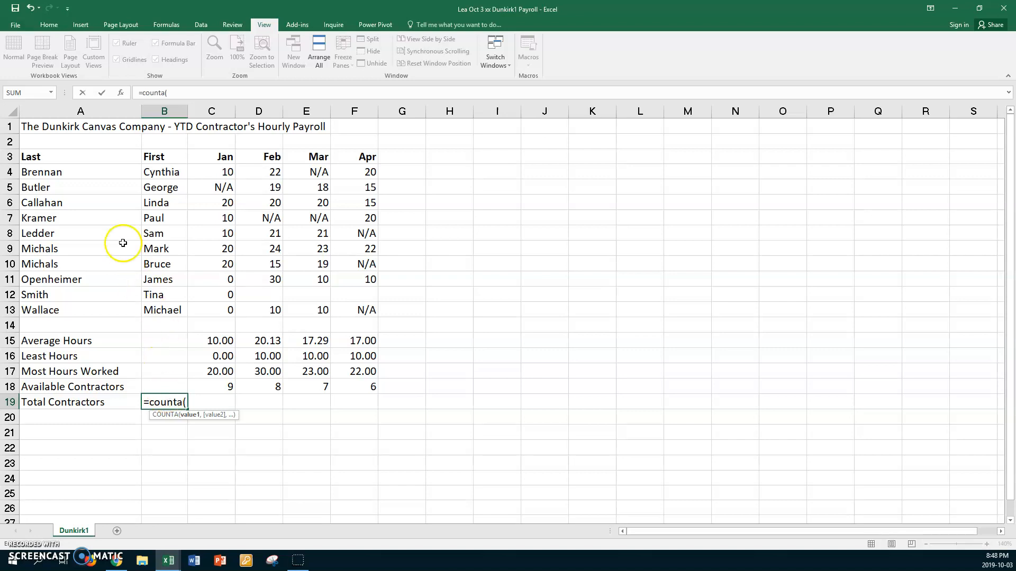
left_click_drag(100, 172, 77, 302)
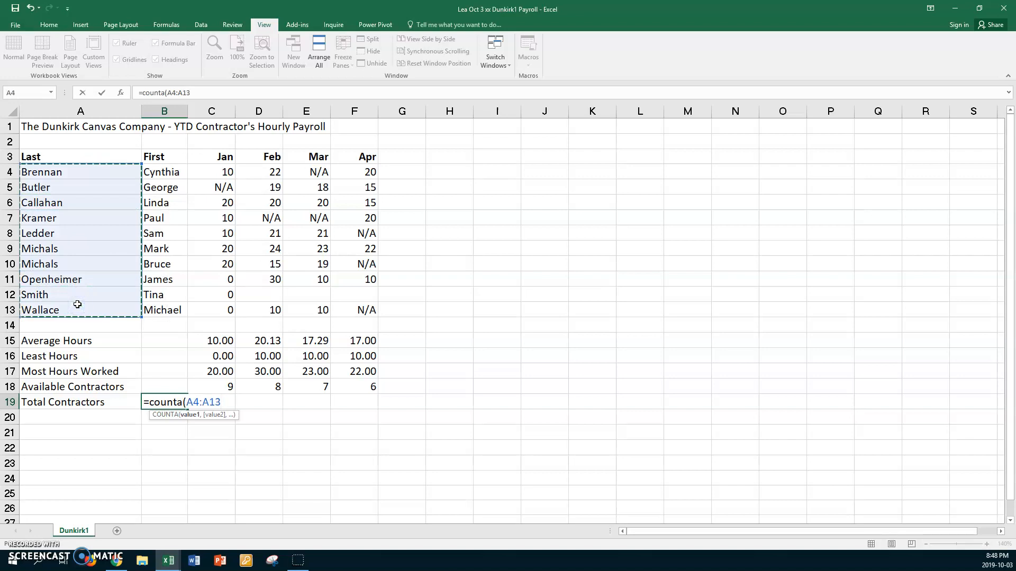
key("Return")
left_click(150, 404)
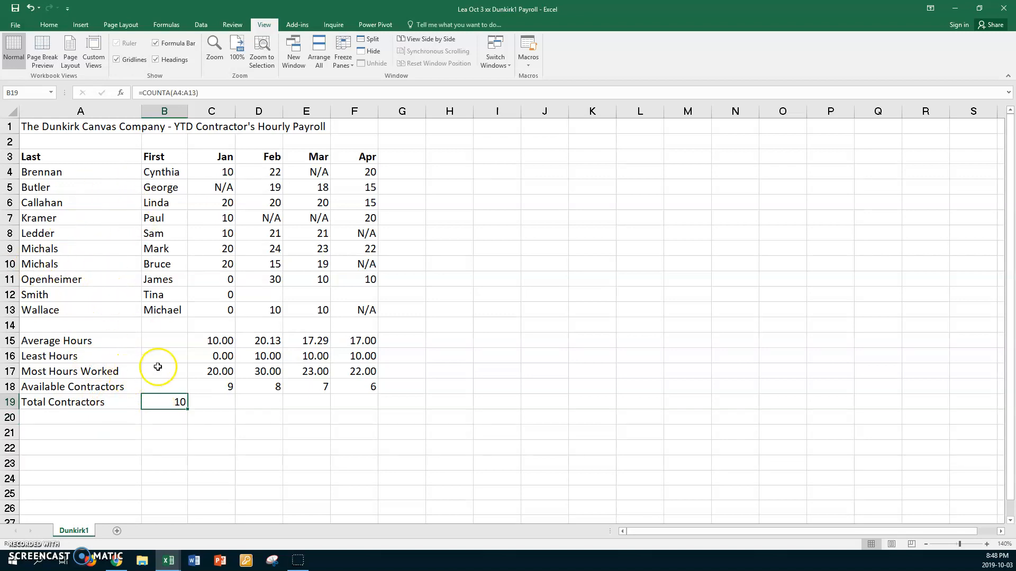
Check the available-contractors formulas in C18 to F18 one month at a time.
left_click(216, 386)
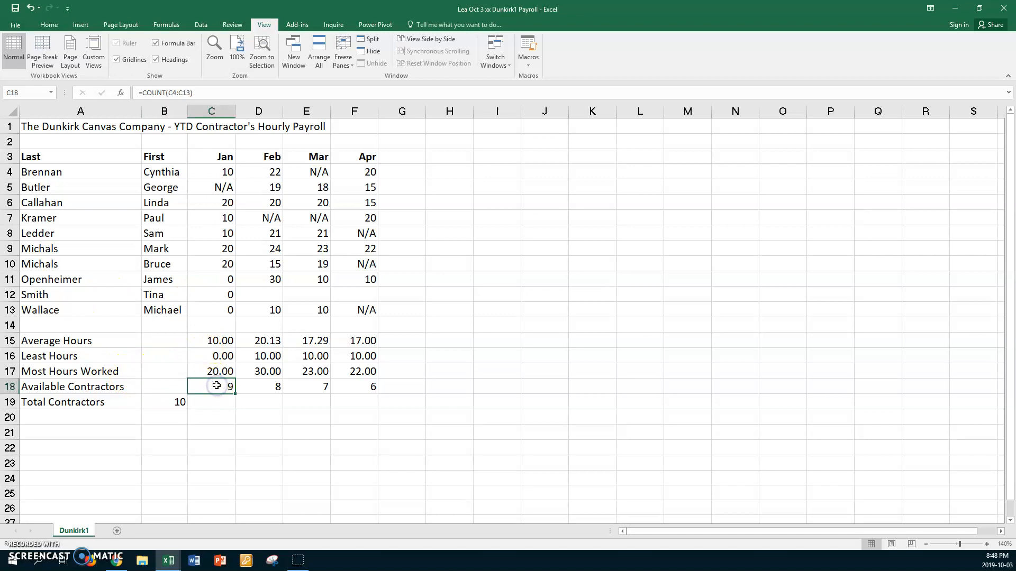
left_click(267, 388)
left_click(303, 389)
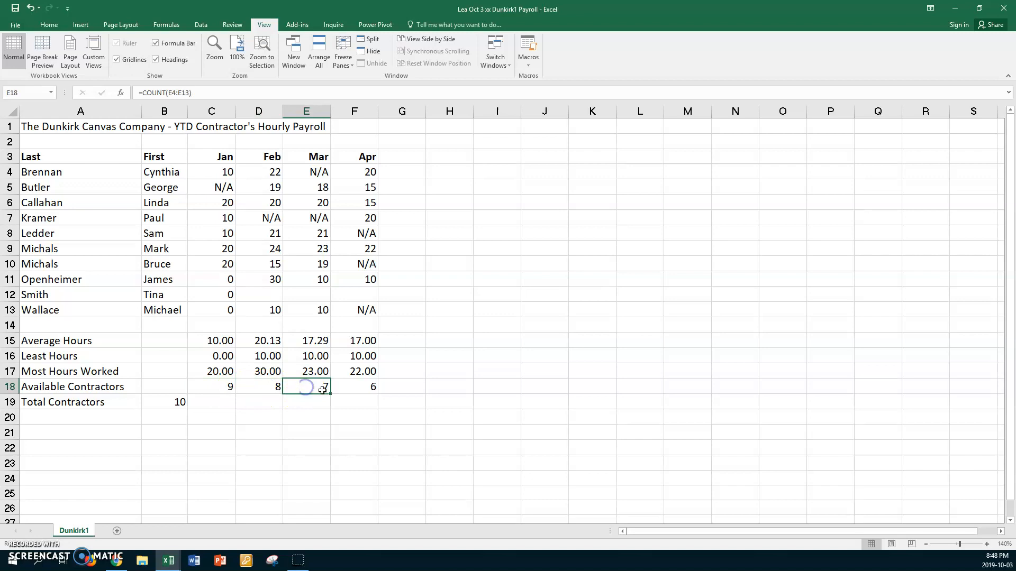
left_click(348, 389)
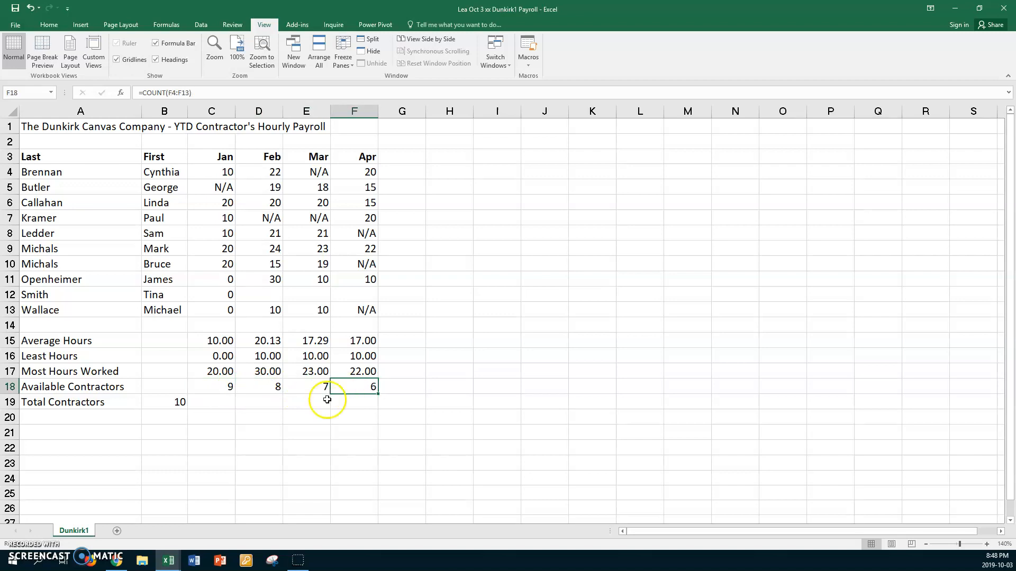
Enter =COUNT(A4:A13) in C19 to compare COUNT with COUNTA on the last names.
left_click(227, 403)
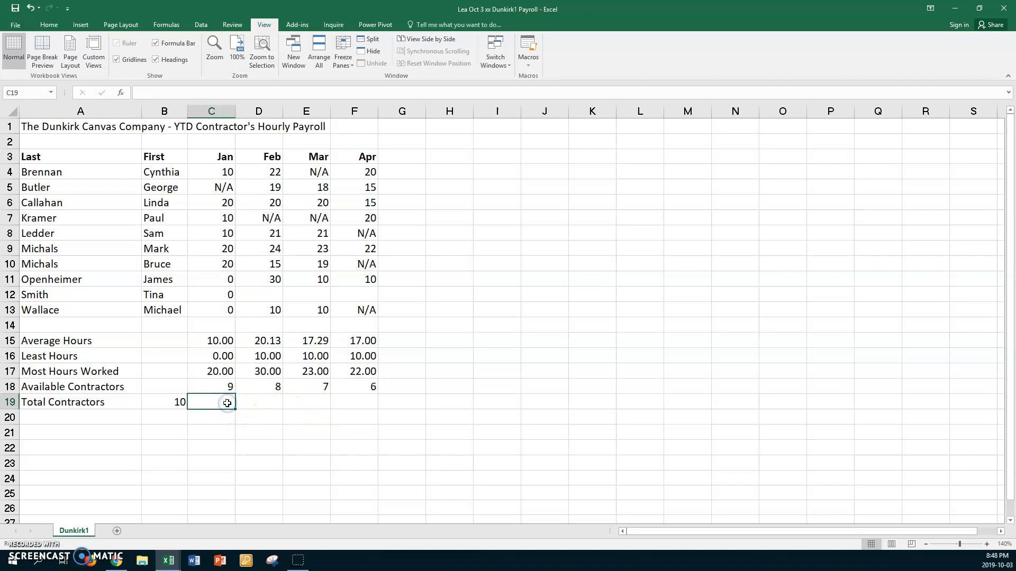
type("=co")
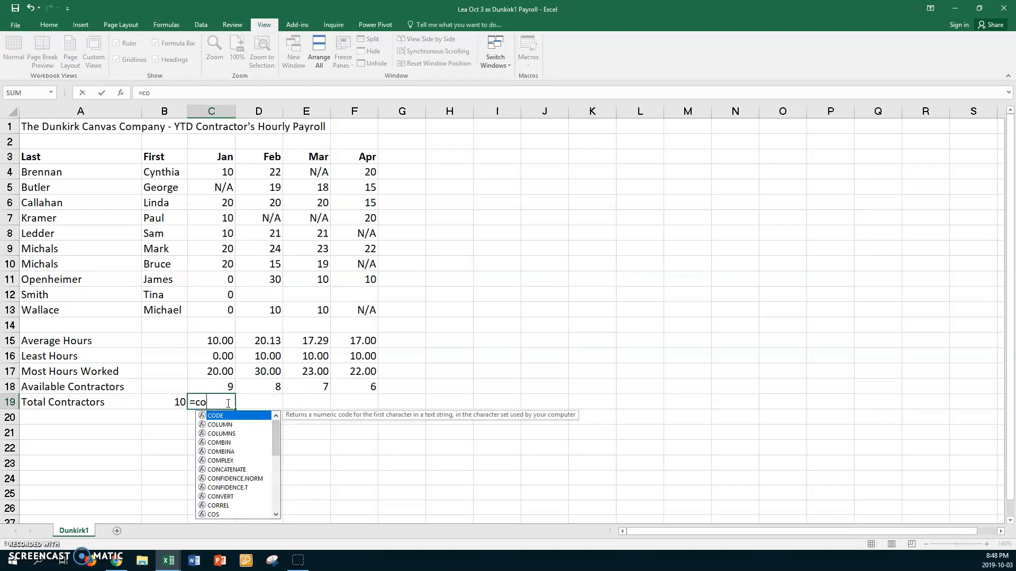
type("unt(")
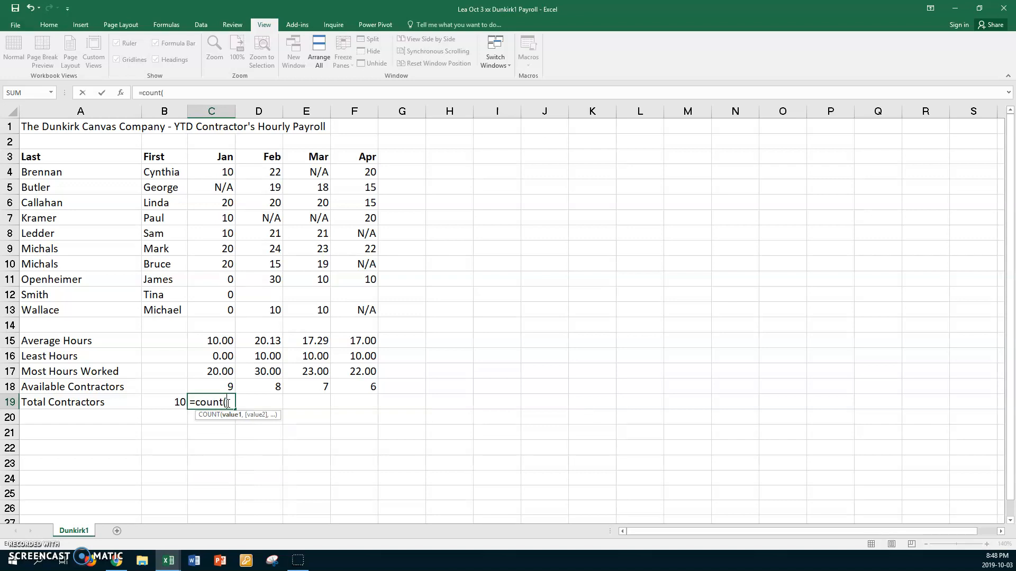
left_click_drag(84, 172, 72, 304)
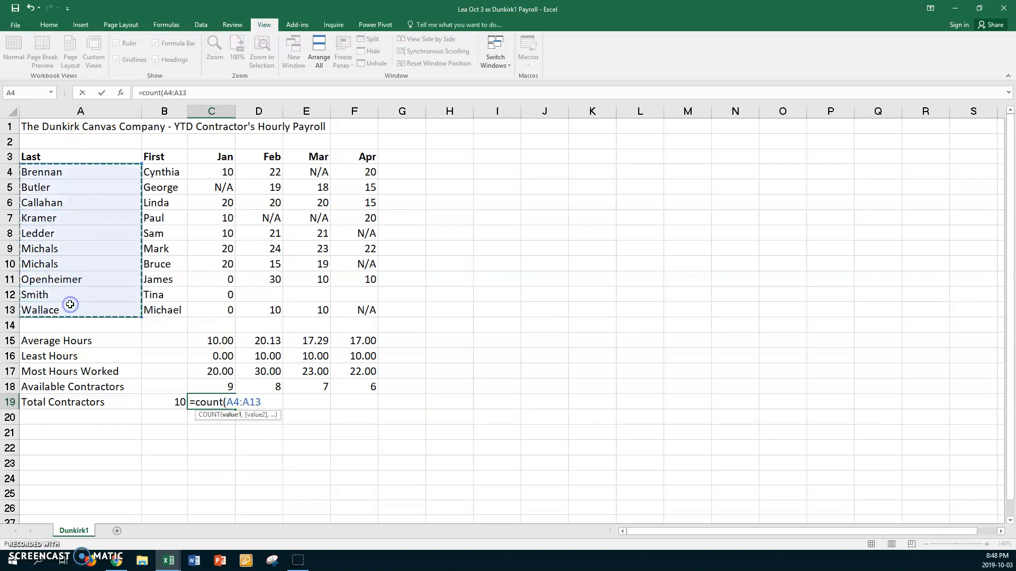
key("Return")
Show the sheet's formulas to compare B19 with C19, switch back to displaying values, and select January's average in C15.
left_click(207, 403)
key("ctrl+grave")
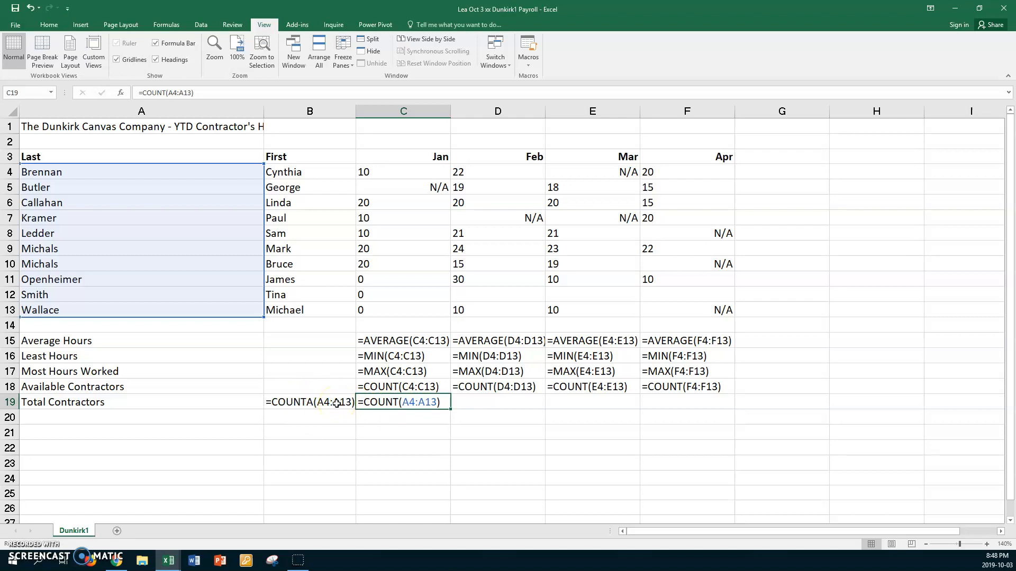
key("ctrl+grave")
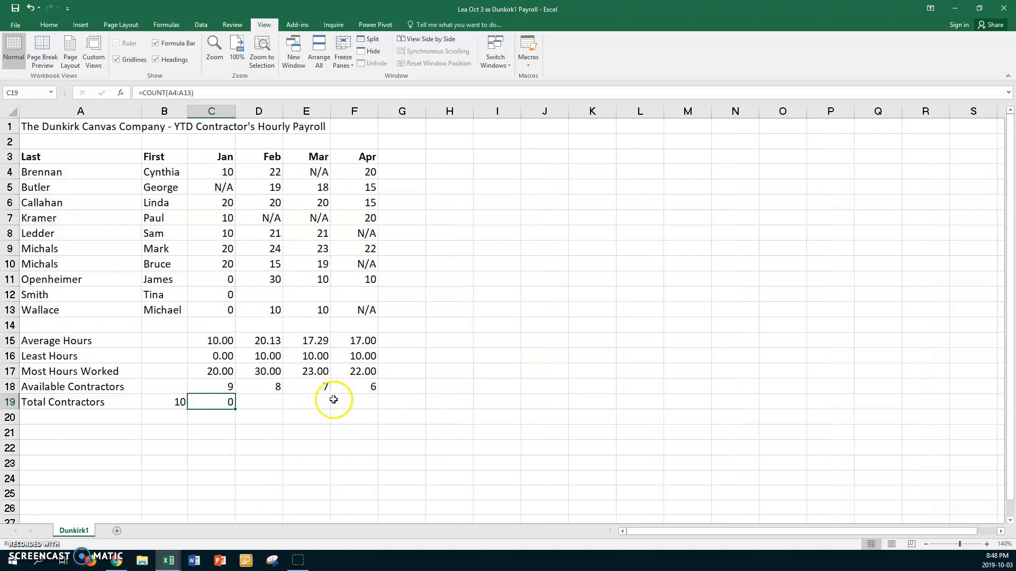
left_click(217, 341)
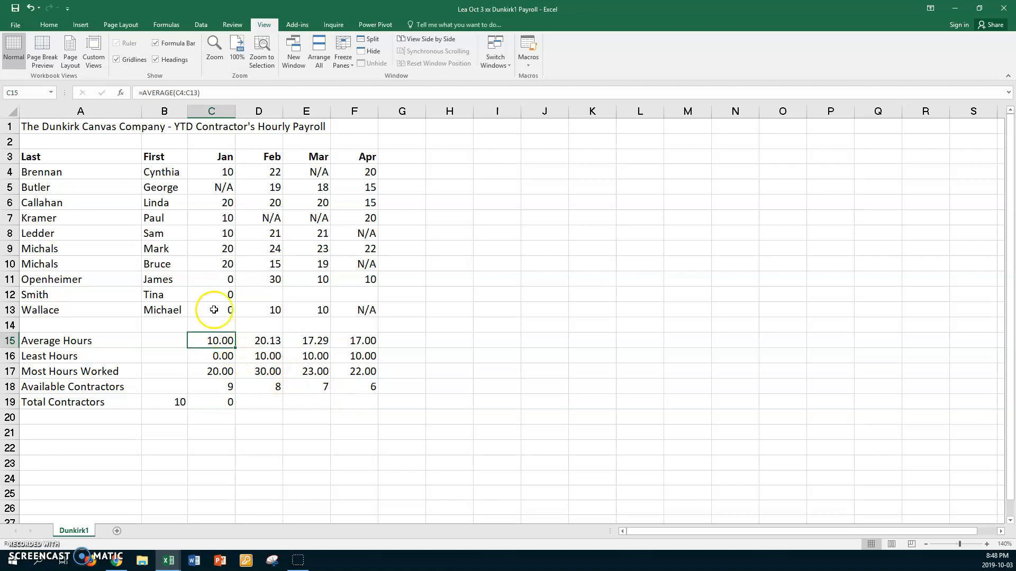
Clear January's hours in C11 to test the effect on the average, re-enter 0, and review C4:C13 with the formula in C15.
left_click(212, 279)
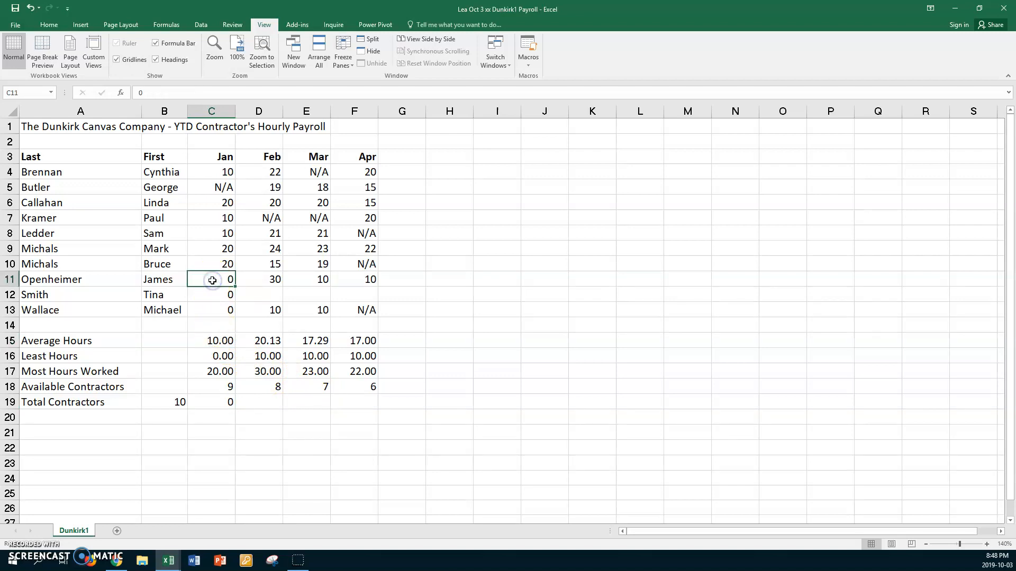
key("Delete")
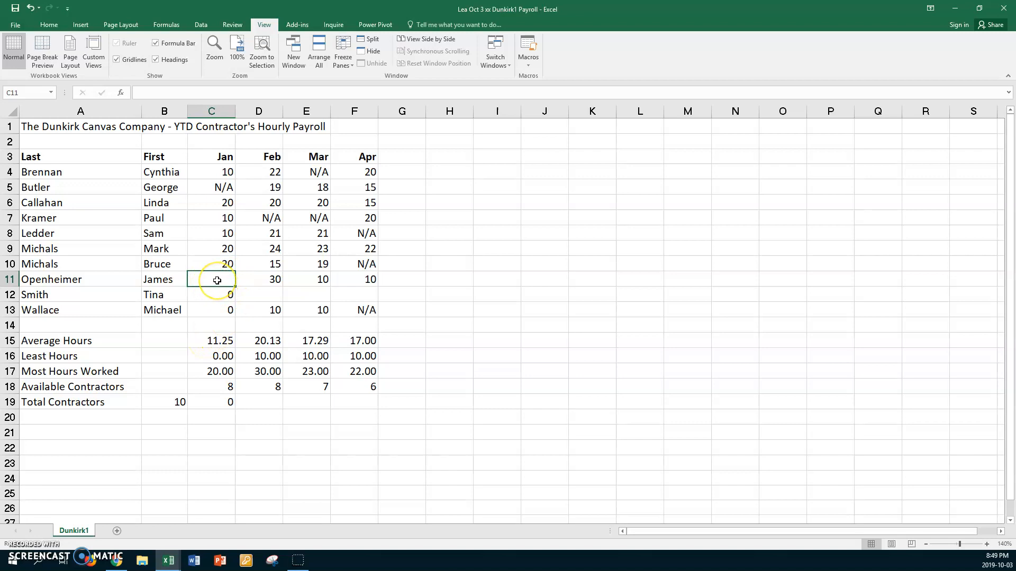
type("0")
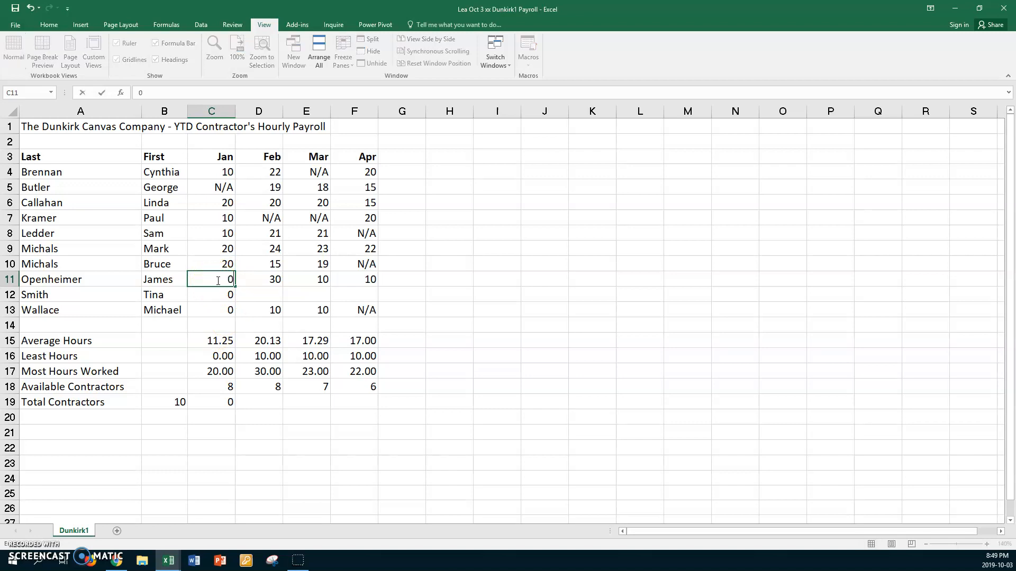
key("Return")
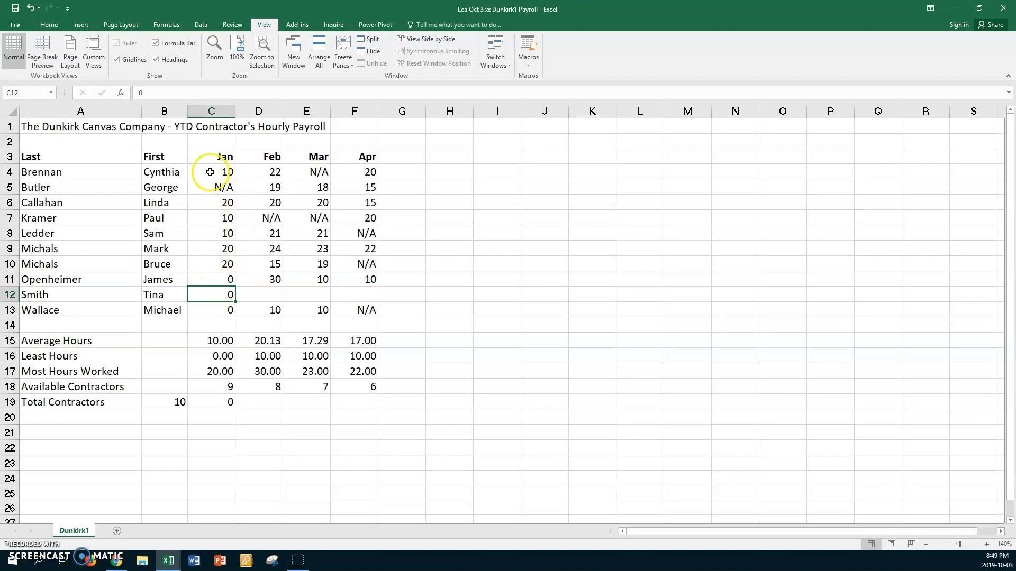
left_click_drag(210, 172, 208, 307)
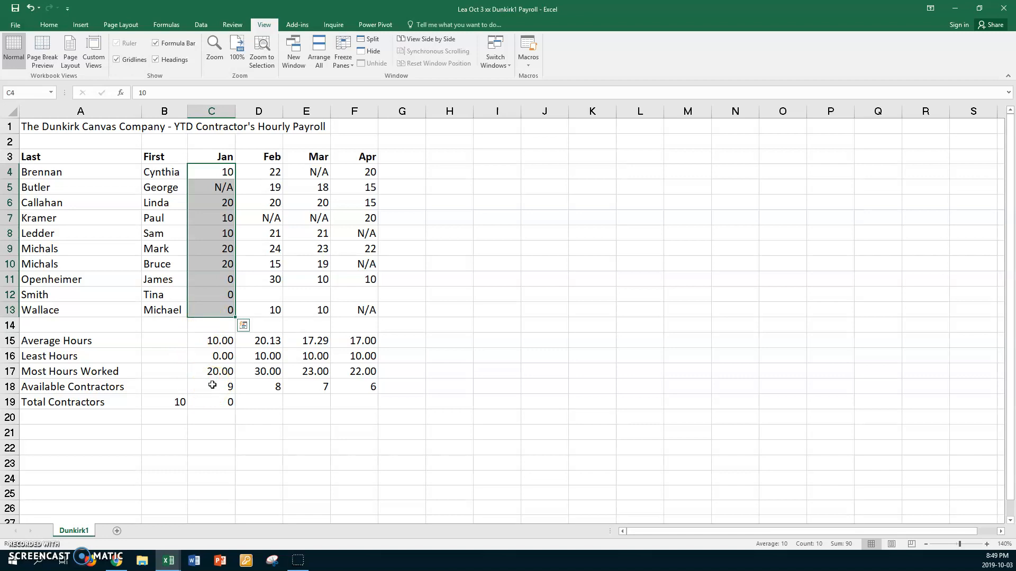
left_click(204, 341)
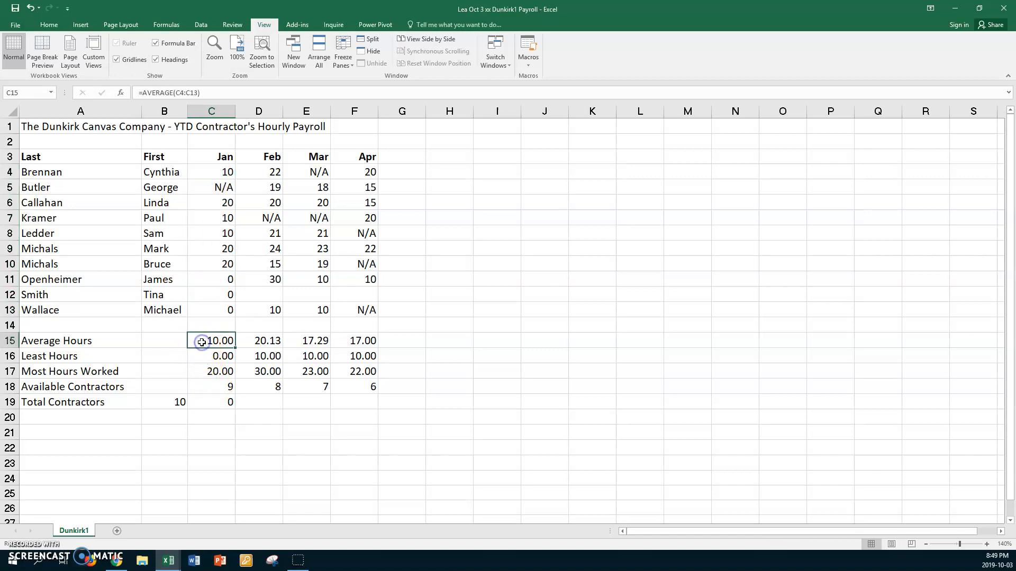
Clear C11 again and check January's average in C15 against the hours in C4:C13.
left_click(212, 282)
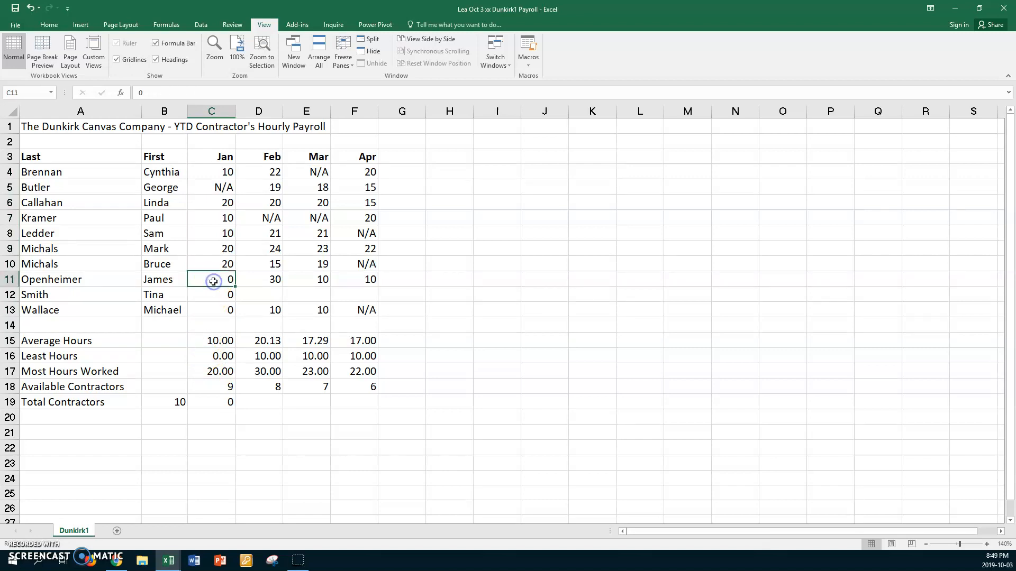
key("Delete")
left_click(203, 338)
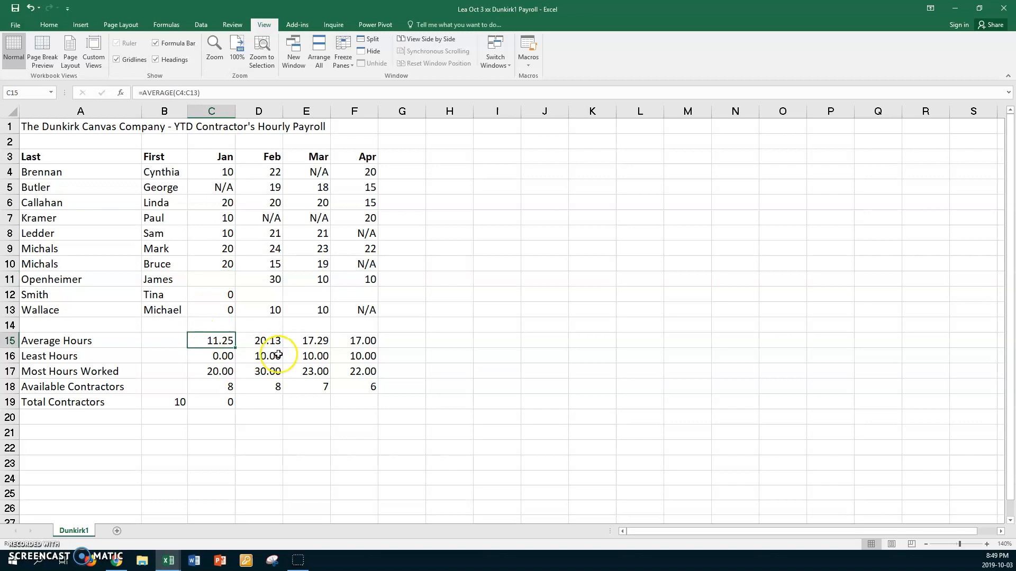
left_click_drag(208, 171, 207, 309)
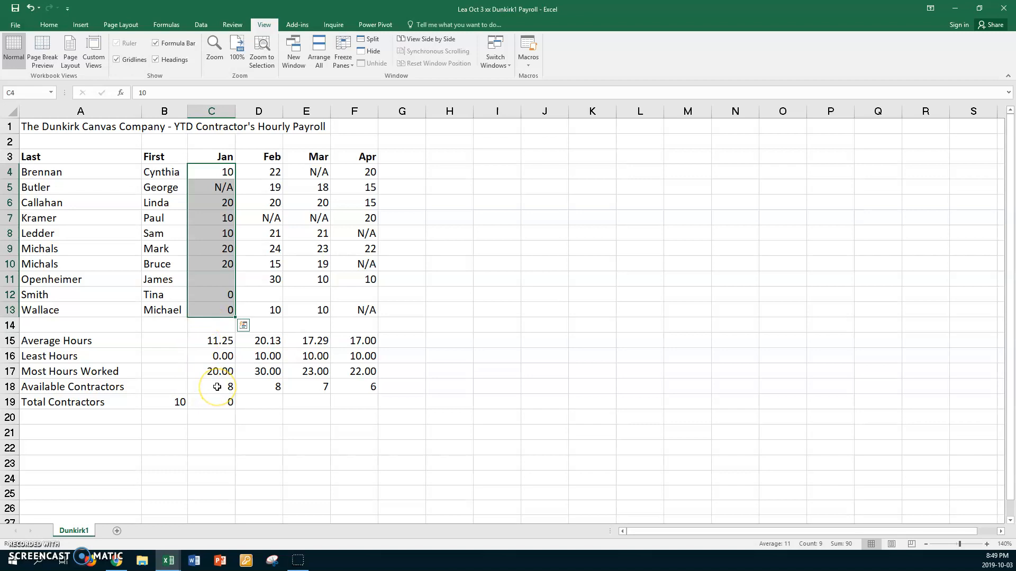
Start entering 8 in C11, cancel the entry, and undo the clearing of that cell.
left_click(219, 278)
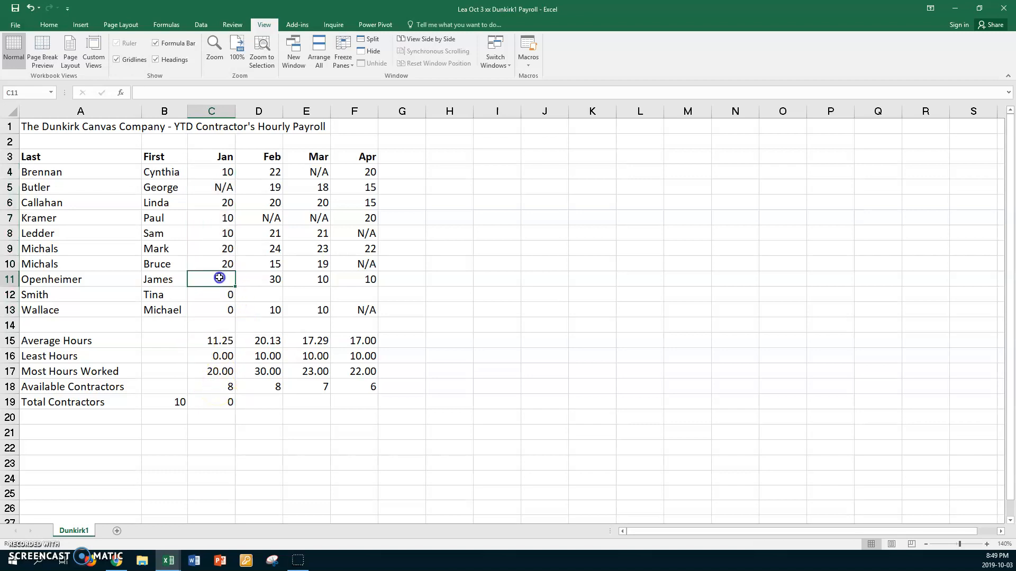
type("8")
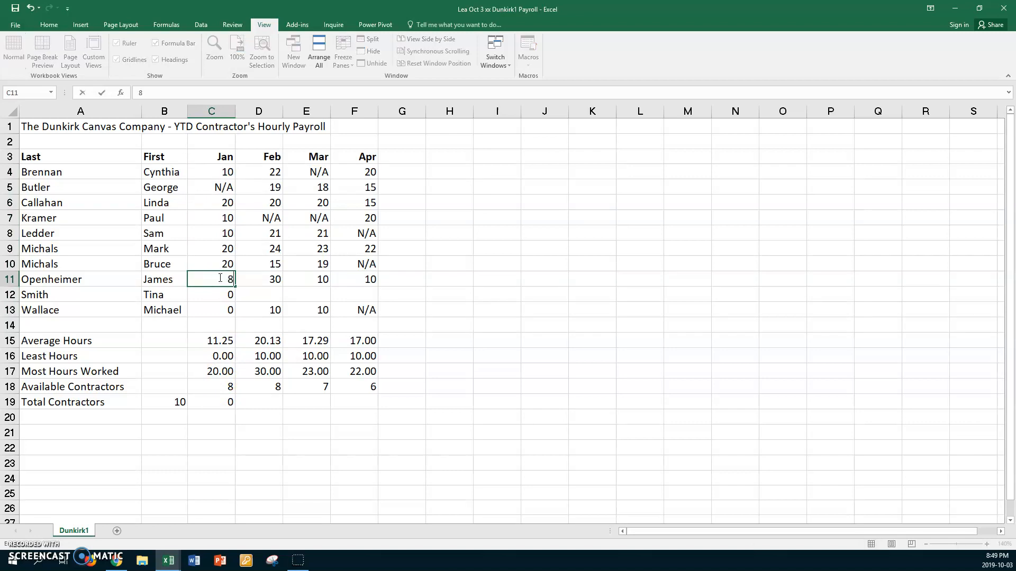
key("Escape")
key("ctrl+z")
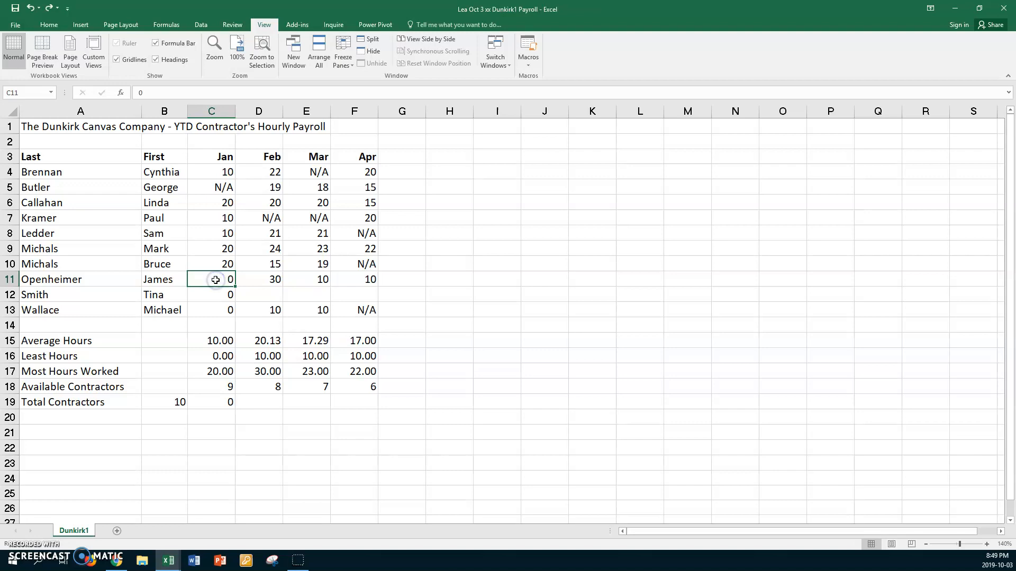
Compare the January hours in C4:C13 and February hours in D4:D13 with their available-contractor counts in row 18.
left_click_drag(207, 173, 208, 308)
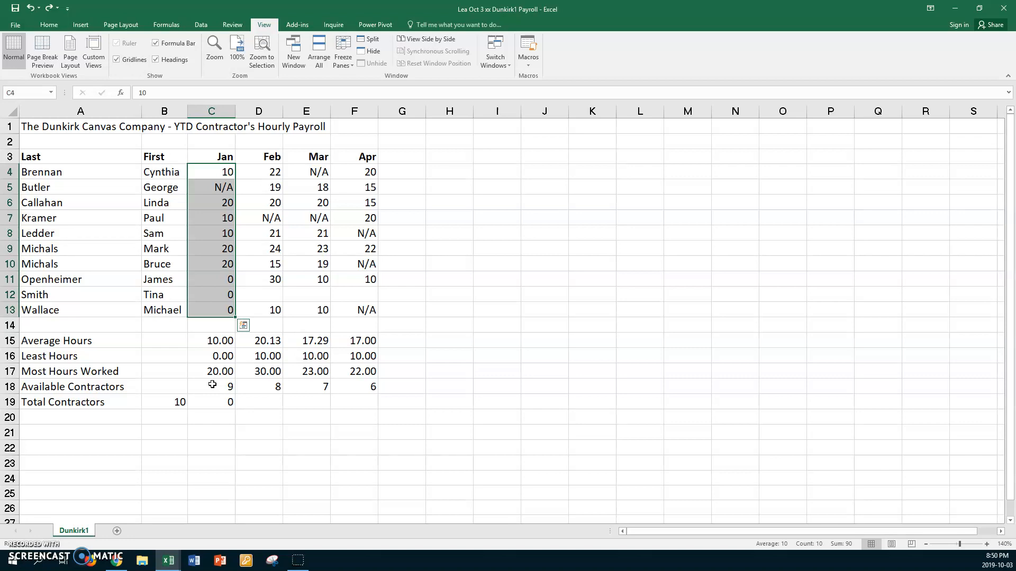
left_click(268, 389)
left_click_drag(257, 172, 252, 310)
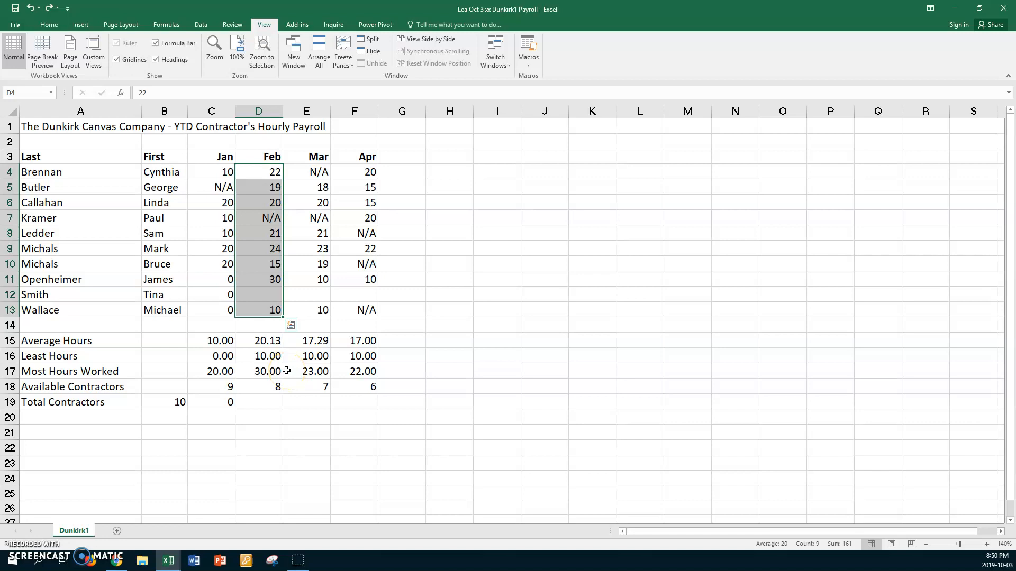
Delete the comparison COUNT formula from C19.
left_click(211, 402)
key("Delete")
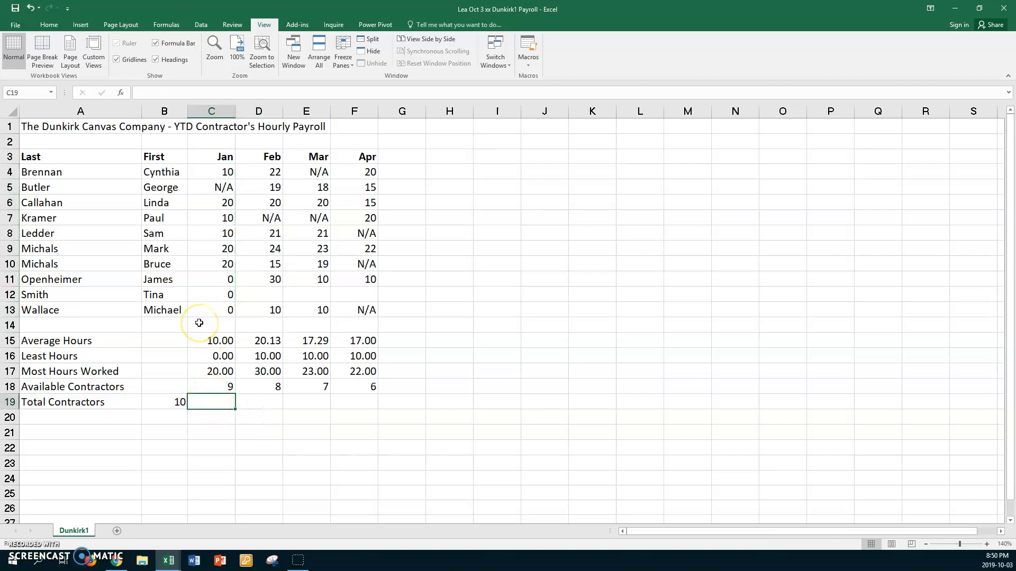
left_click(130, 264)
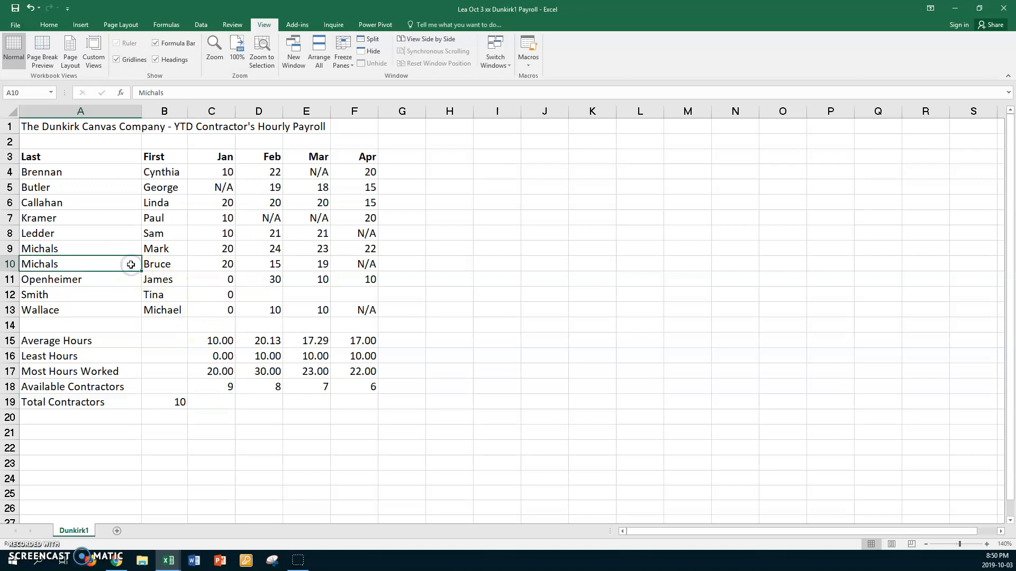